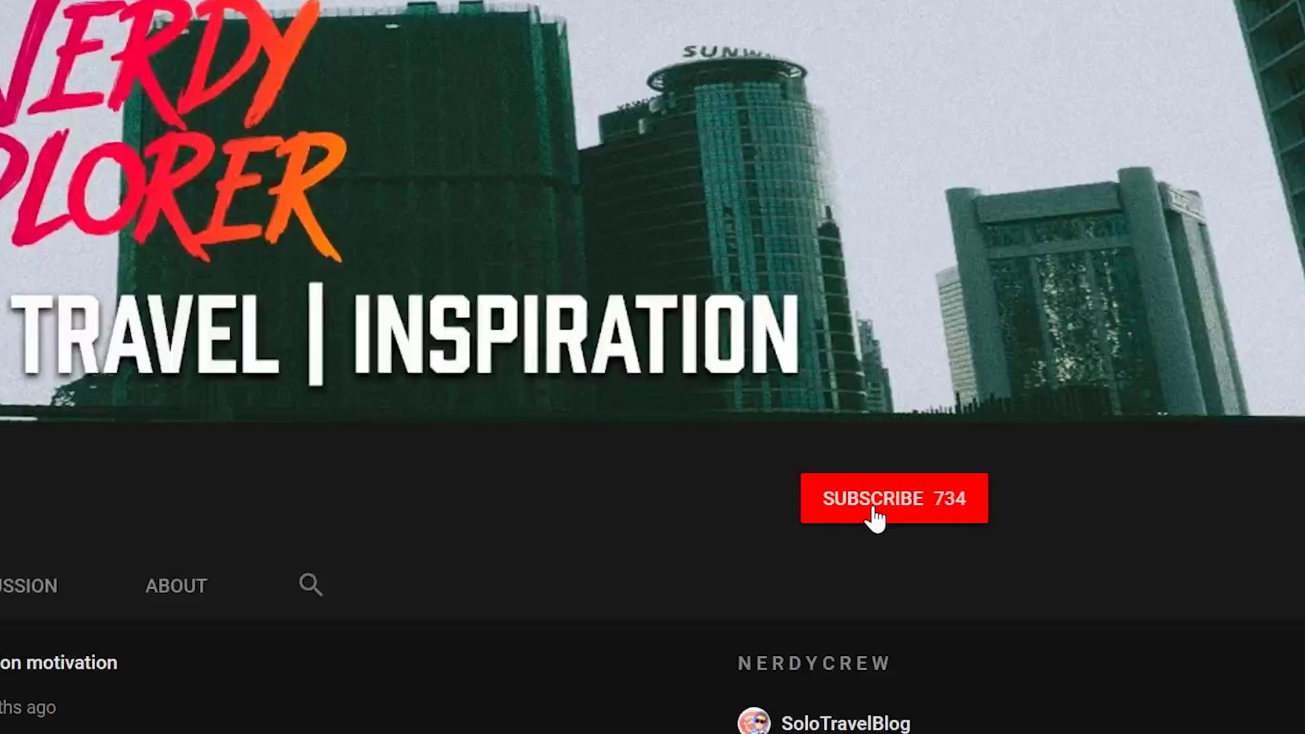
- Subscribe to the travel channel and turn on notifications with the bell icon
{"action": "left_click", "coordinate": [873, 518]}
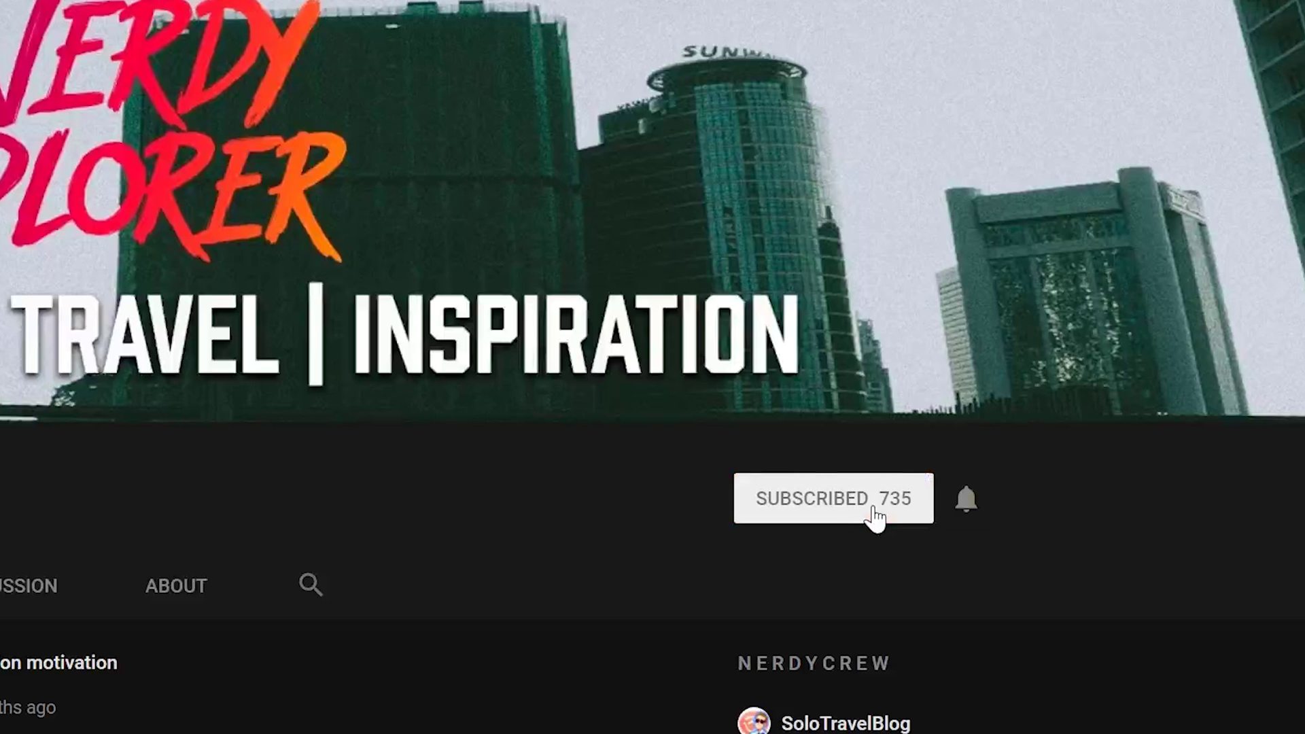
{"action": "left_click", "coordinate": [963, 506]}
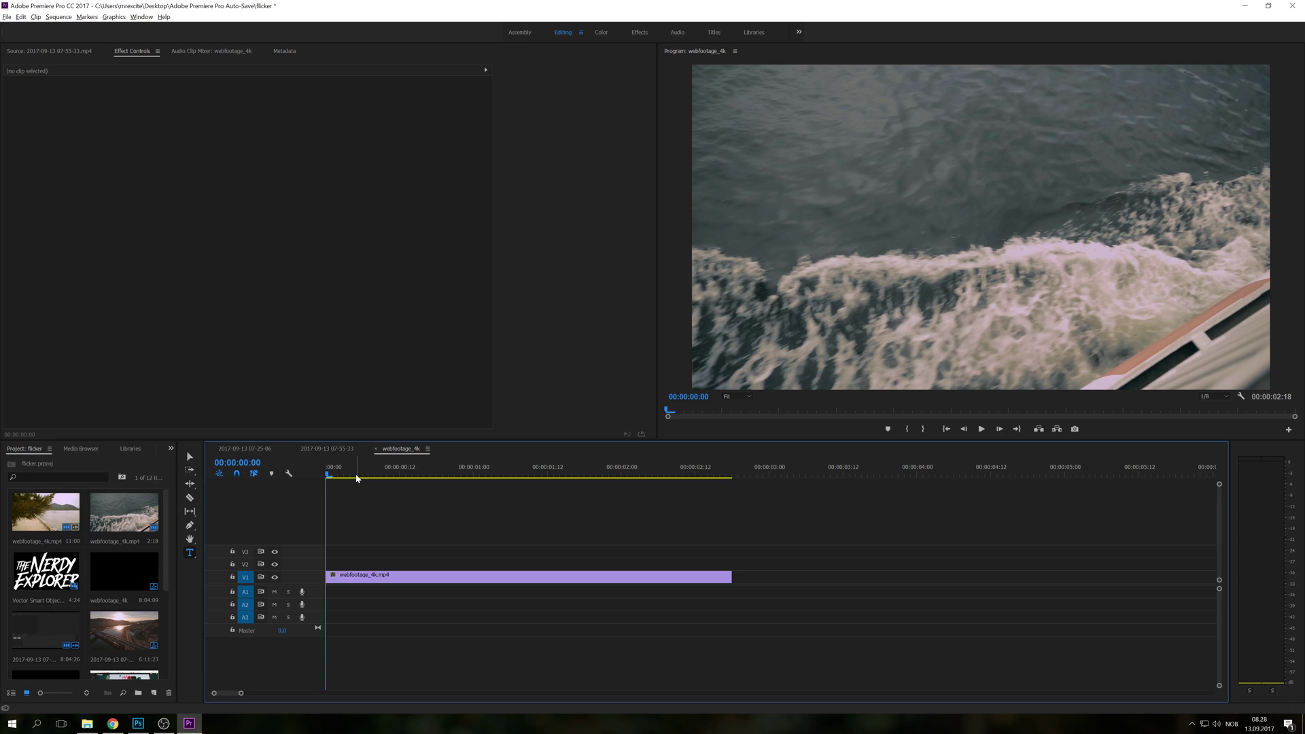
{"action": "mouse_move", "coordinate": [333, 475]}
{"action": "left_mouse_down"}
{"action": "mouse_move", "coordinate": [683, 473]}
{"action": "mouse_move", "coordinate": [319, 476]}
{"action": "left_mouse_up"}
- Draw a text box over the footage, type 'FLICKER TEXT' and scale it to 312
{"action": "left_click", "coordinate": [190, 553]}
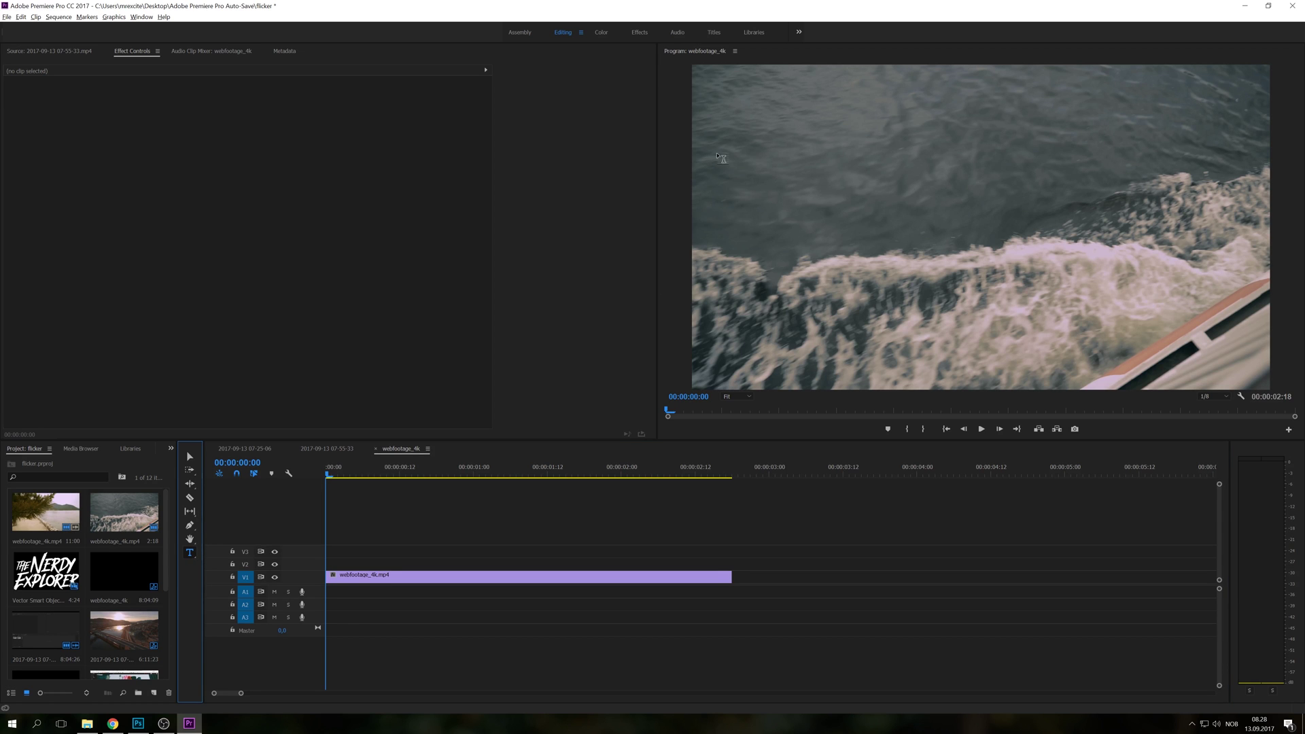
{"action": "mouse_move", "coordinate": [713, 133]}
{"action": "left_mouse_down"}
{"action": "mouse_move", "coordinate": [716, 175]}
{"action": "mouse_move", "coordinate": [1157, 276]}
{"action": "mouse_move", "coordinate": [1238, 275]}
{"action": "left_mouse_up"}
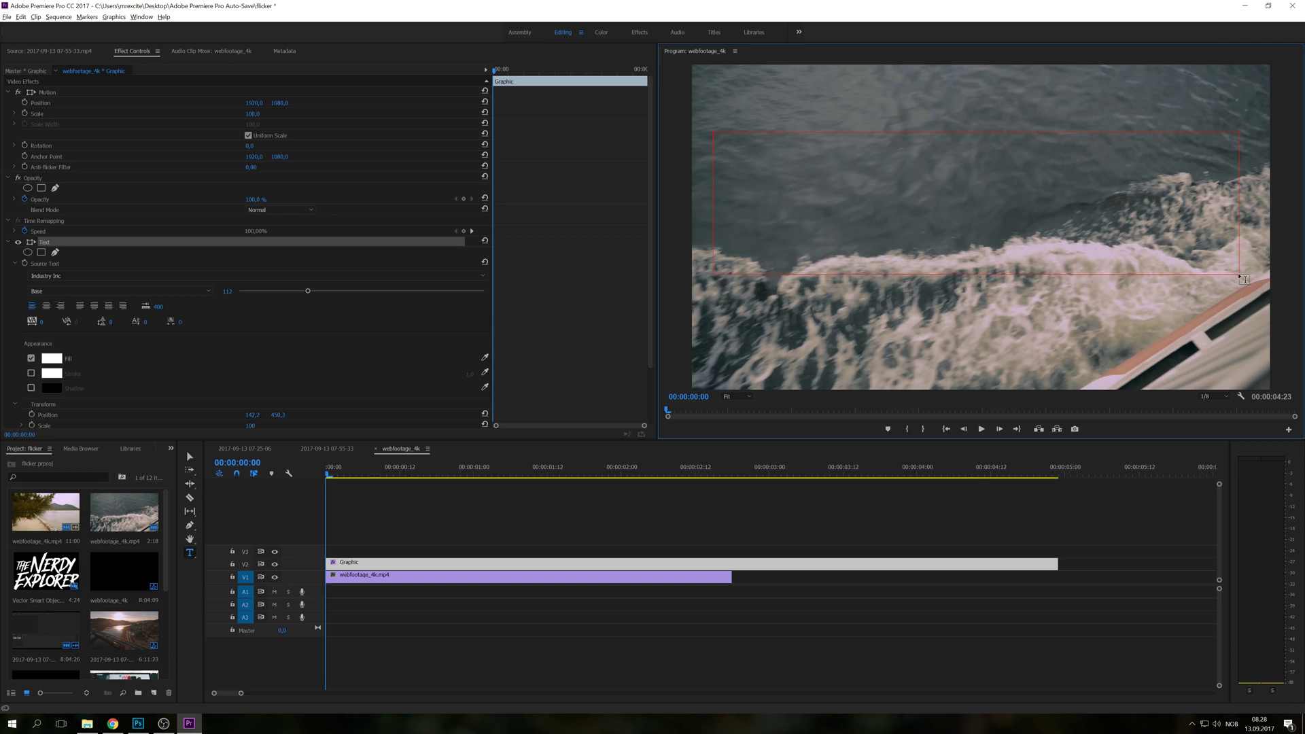
{"action": "type", "text": "FLICKER TEXT"}
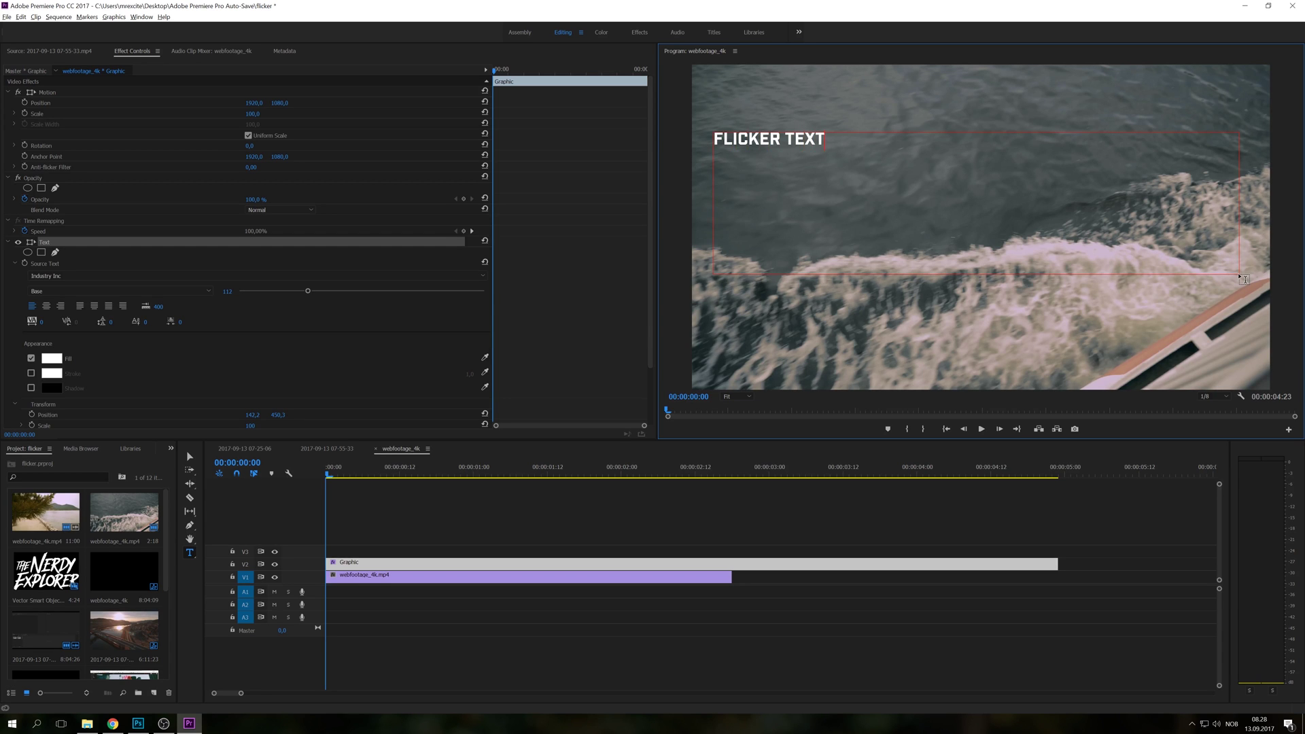
{"action": "scroll", "coordinate": [364, 352], "scroll_direction": "down", "scroll_amount": 2}
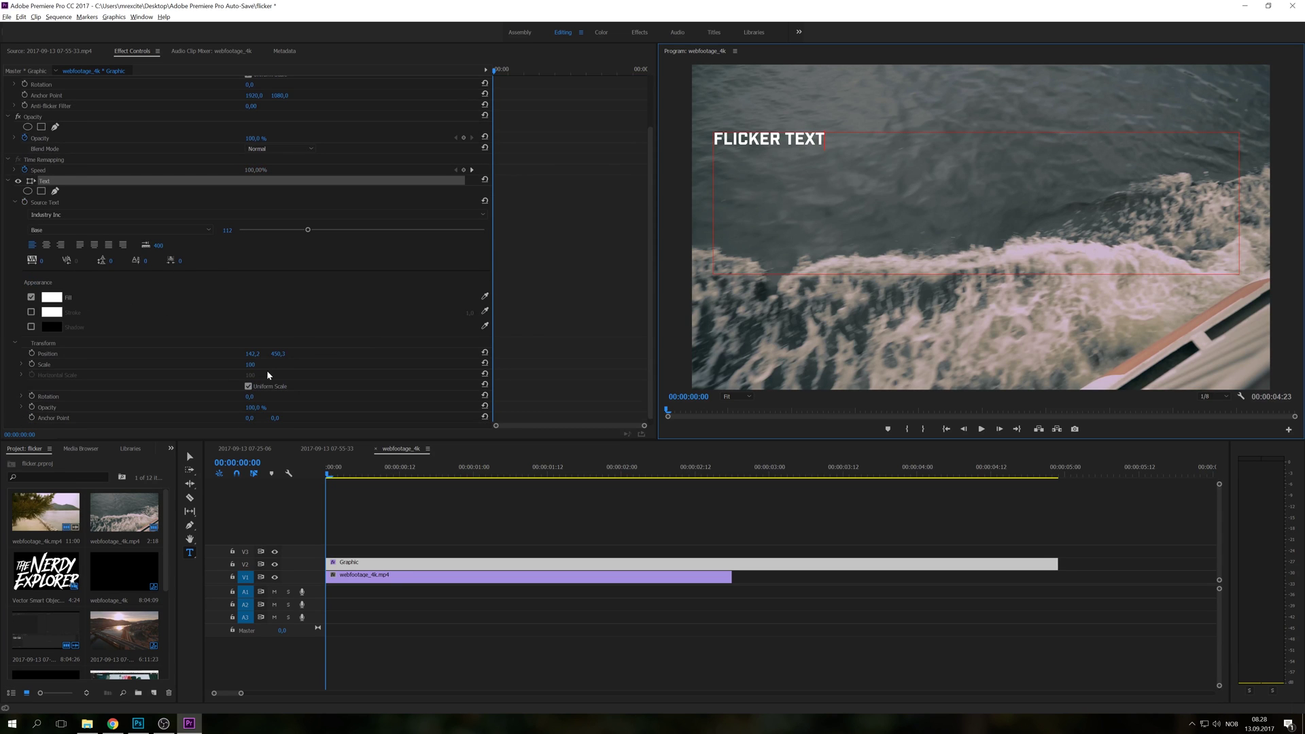
{"action": "mouse_move", "coordinate": [259, 369]}
{"action": "left_mouse_down"}
{"action": "mouse_move", "coordinate": [312, 367]}
{"action": "mouse_move", "coordinate": [259, 365]}
{"action": "left_mouse_up"}
{"action": "scroll", "coordinate": [339, 288], "scroll_direction": "up", "scroll_amount": 2}
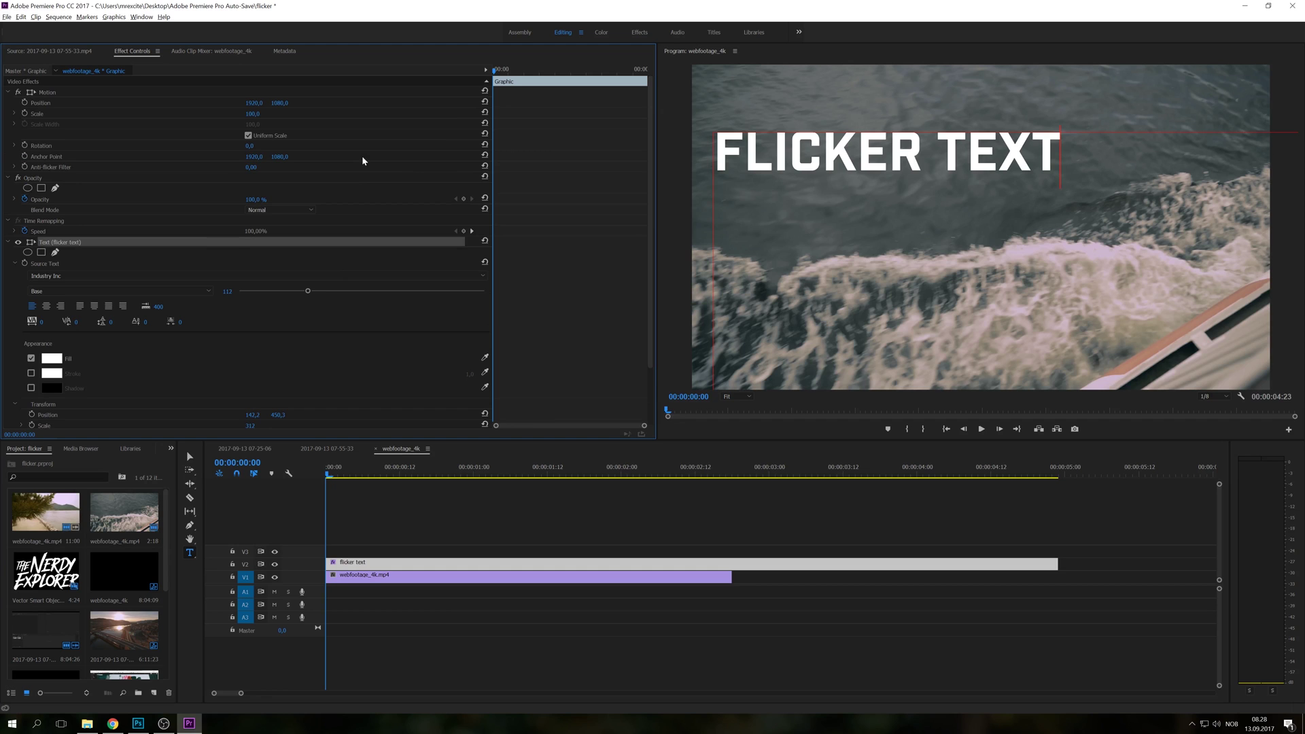
- Move the title down and right over the wake and trim it to end with the footage
{"action": "left_click", "coordinate": [192, 457]}
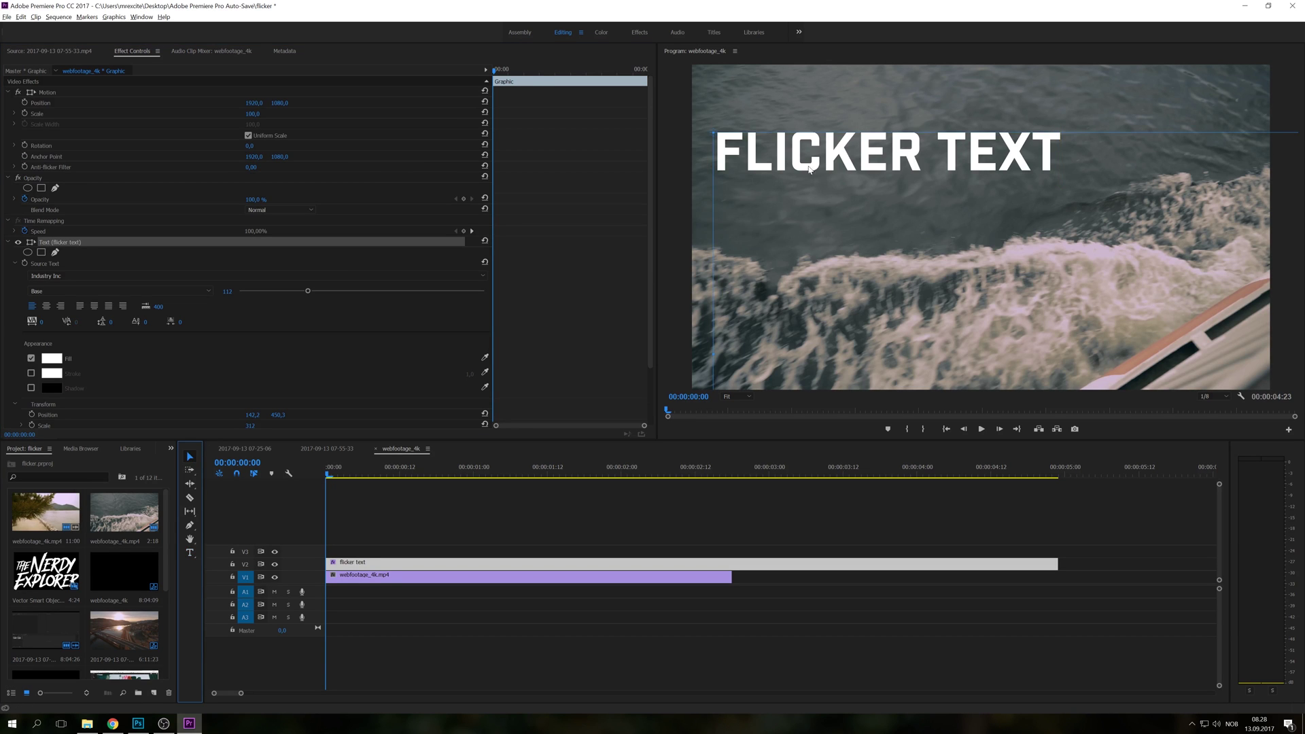
{"action": "left_click_drag", "start_coordinate": [809, 168], "coordinate": [895, 230]}
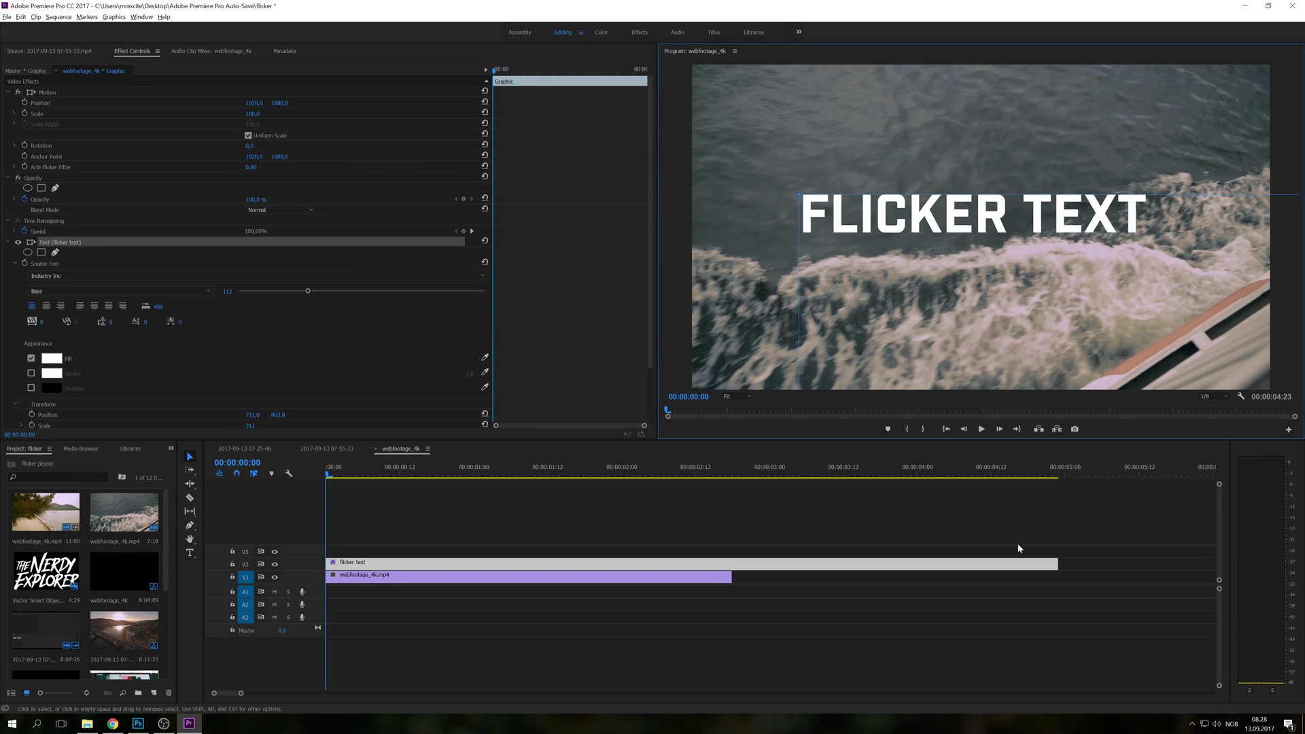
{"action": "left_click_drag", "start_coordinate": [1057, 564], "coordinate": [731, 554]}
{"action": "left_click_drag", "start_coordinate": [554, 467], "coordinate": [474, 467]}
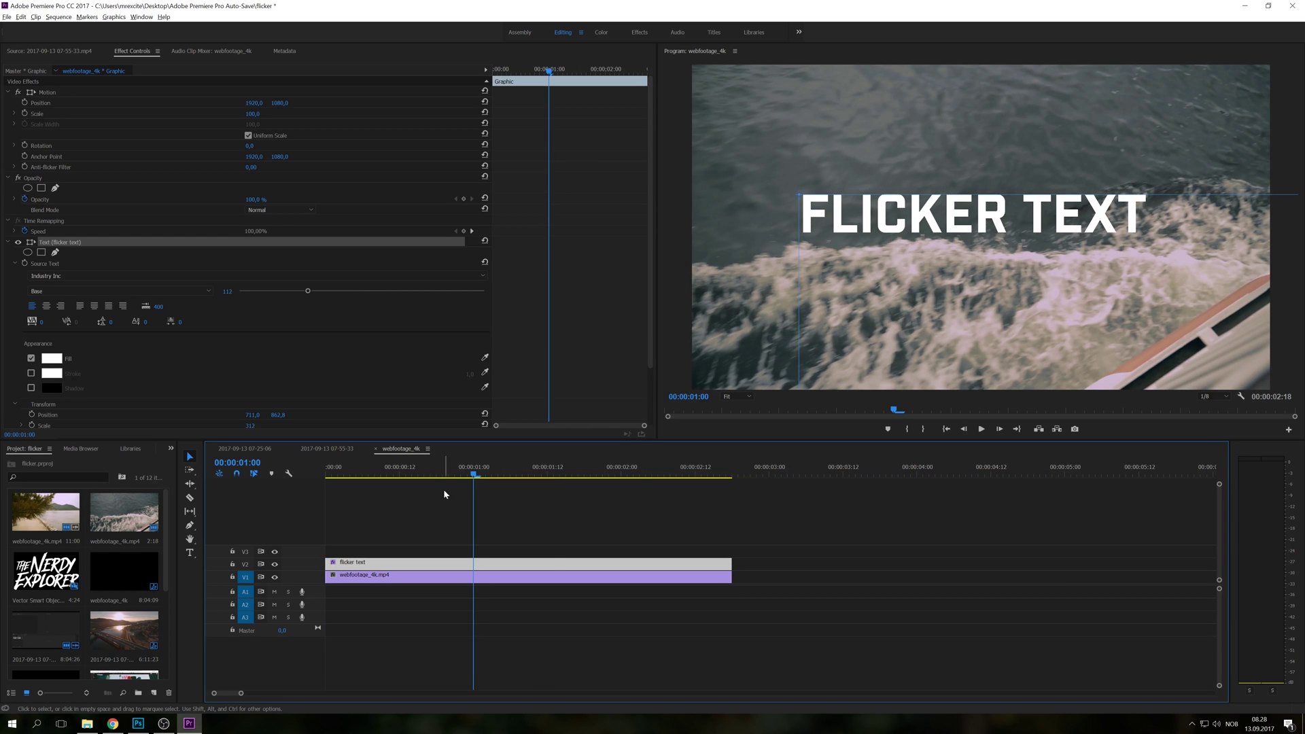
- At the sequence start, keyframe the title's Opacity at 0%
{"action": "key", "text": "Home"}
{"action": "left_click", "coordinate": [272, 198]}
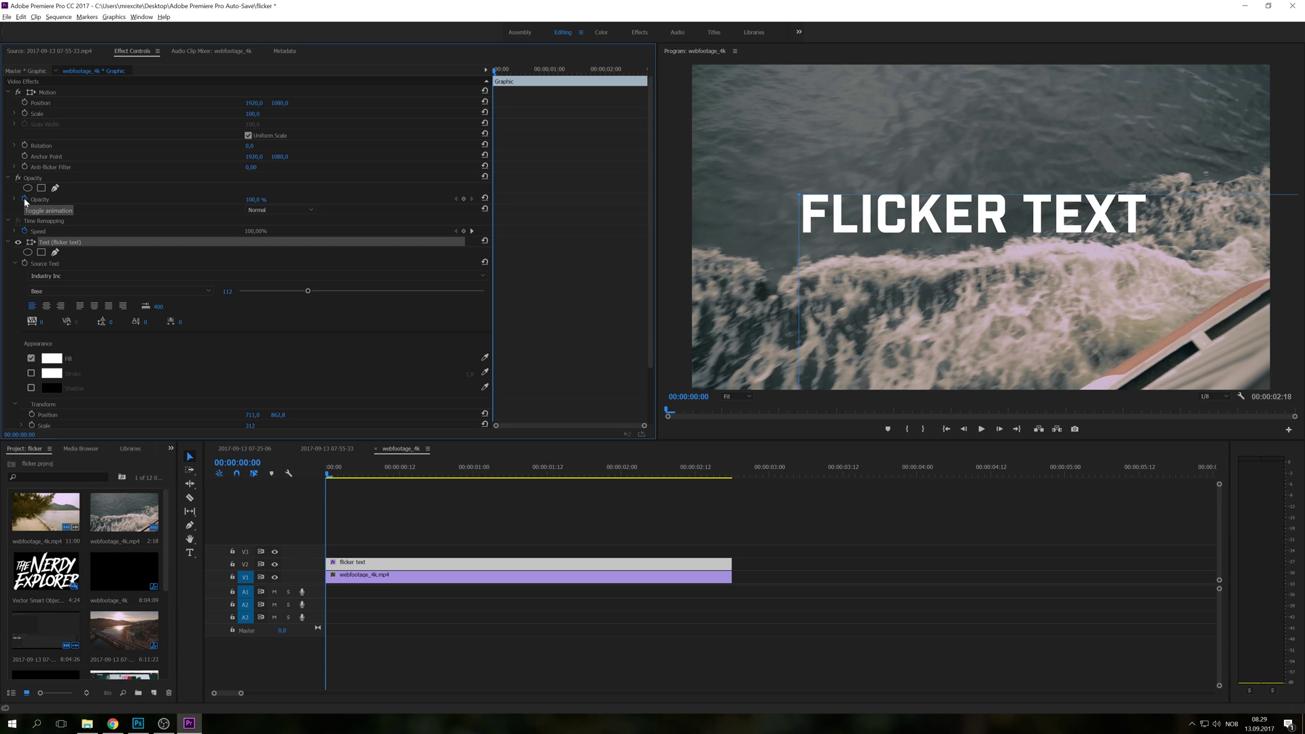
{"action": "left_click", "coordinate": [493, 72]}
{"action": "left_click", "coordinate": [256, 199]}
{"action": "type", "text": "0"}
{"action": "key", "text": "Return"}
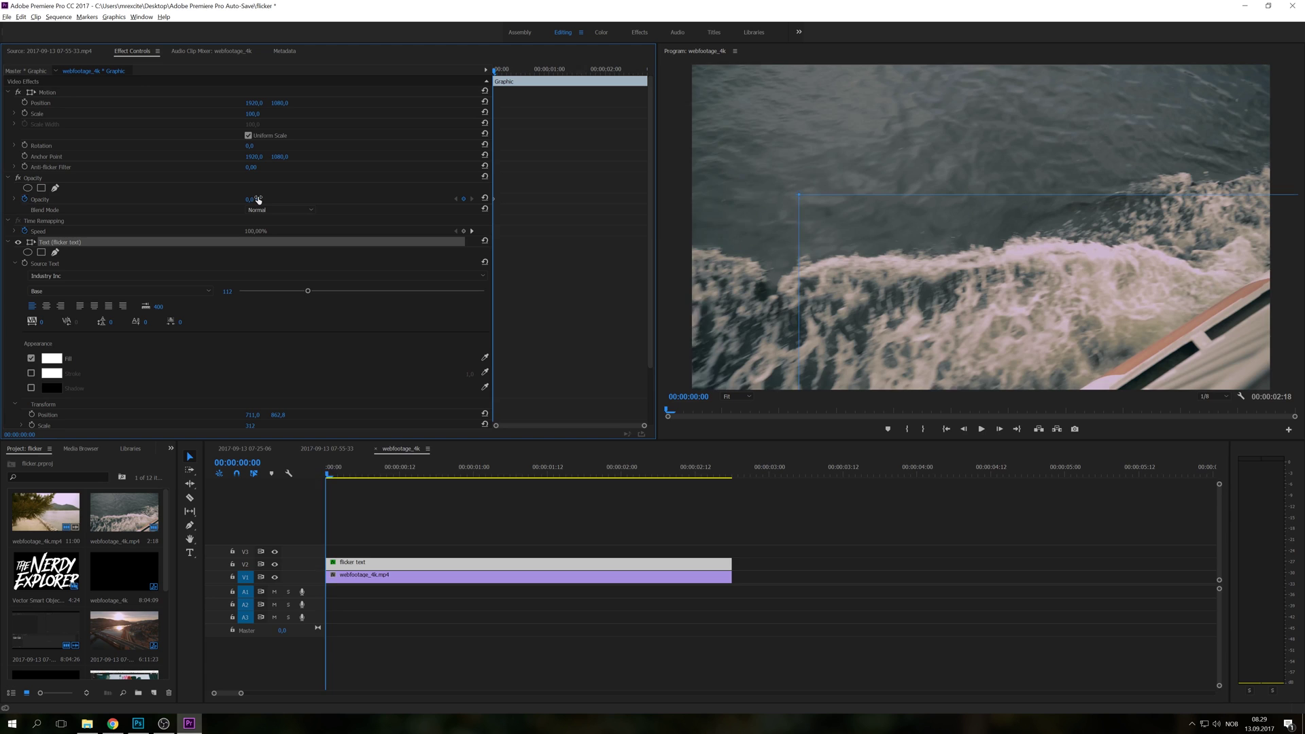
- On the next frames, key the title's opacity at 100%, 0% and then 100%
{"action": "key", "text": "Right"}
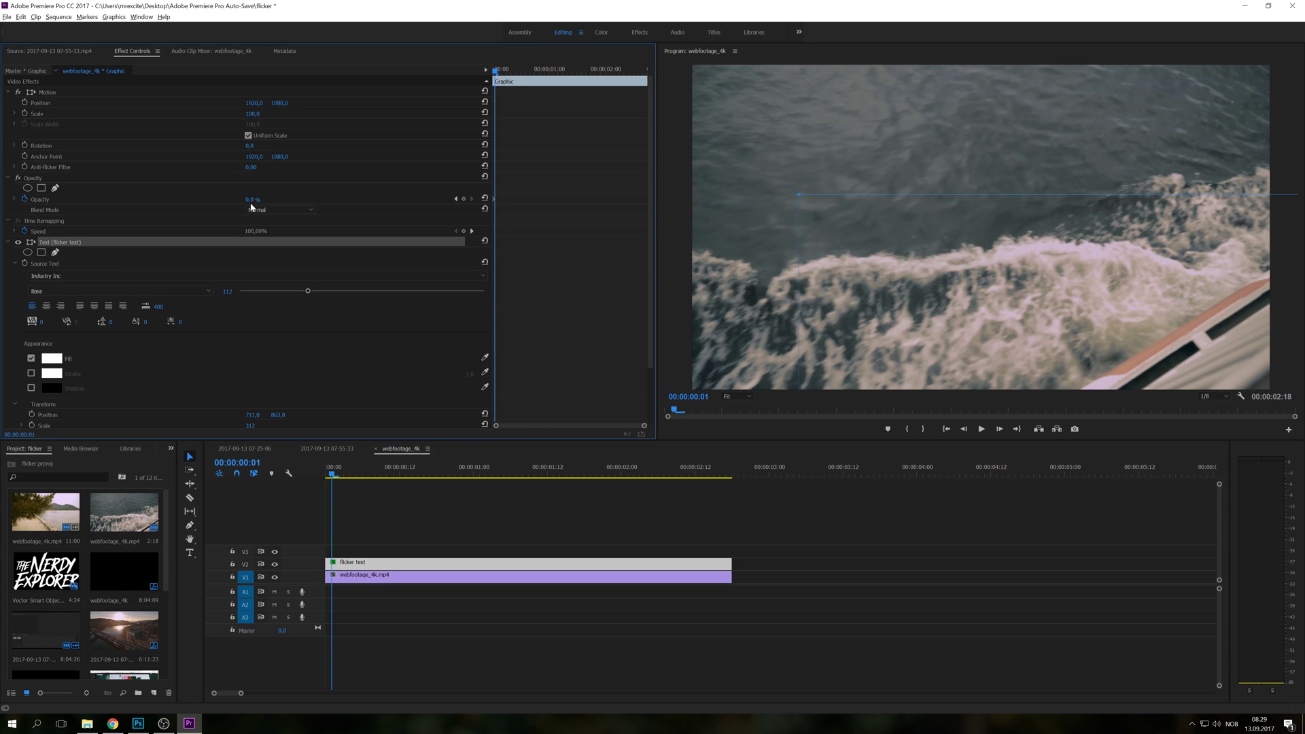
{"action": "left_click_drag", "start_coordinate": [252, 199], "coordinate": [312, 199]}
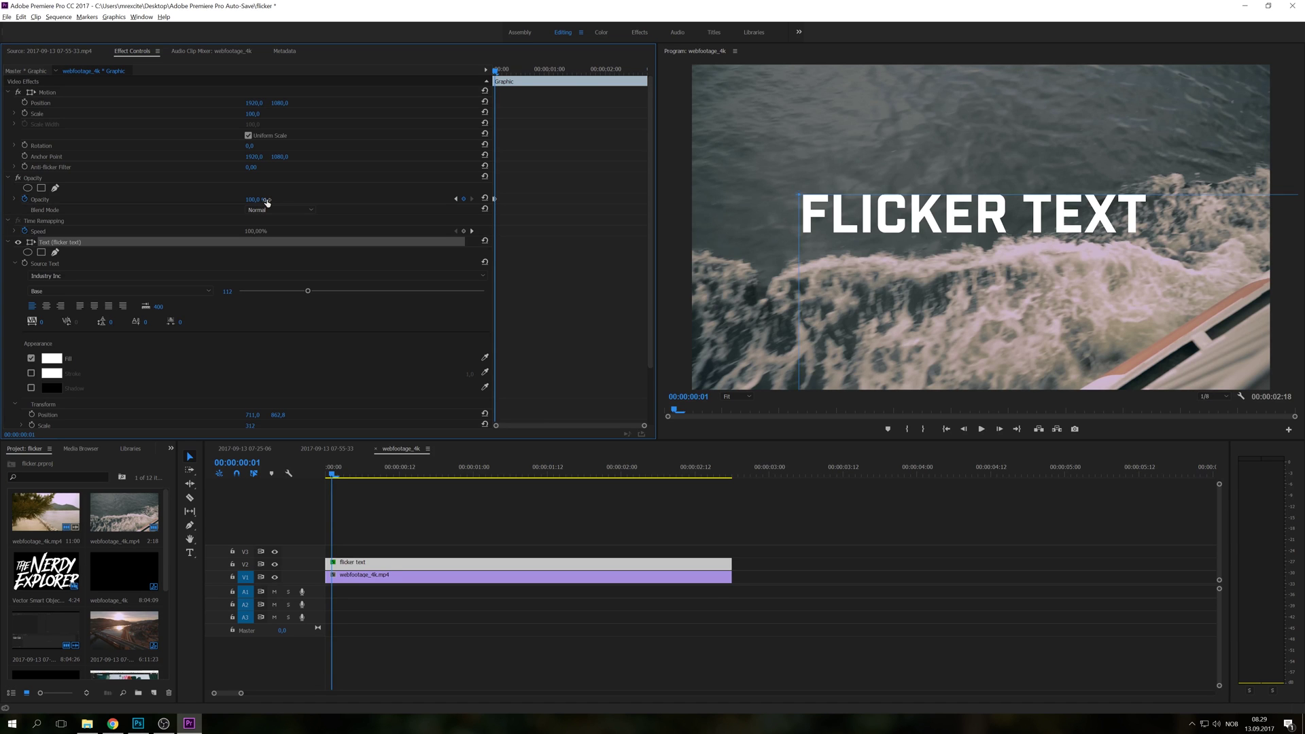
{"action": "key", "text": "Right"}
{"action": "left_click_drag", "start_coordinate": [266, 202], "coordinate": [204, 202]}
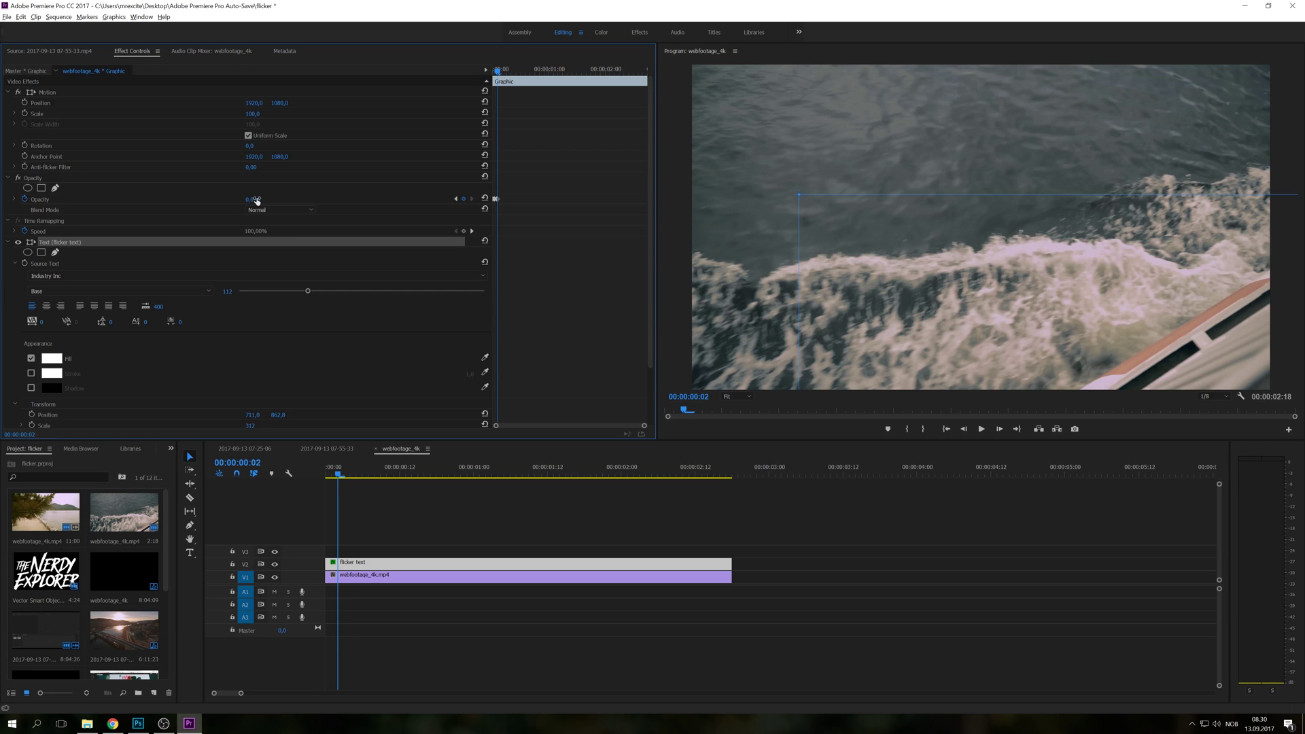
{"action": "key", "text": "Right"}
{"action": "left_click_drag", "start_coordinate": [257, 201], "coordinate": [313, 200]}
{"action": "key", "text": "Right"}
{"action": "key", "text": "Right"}
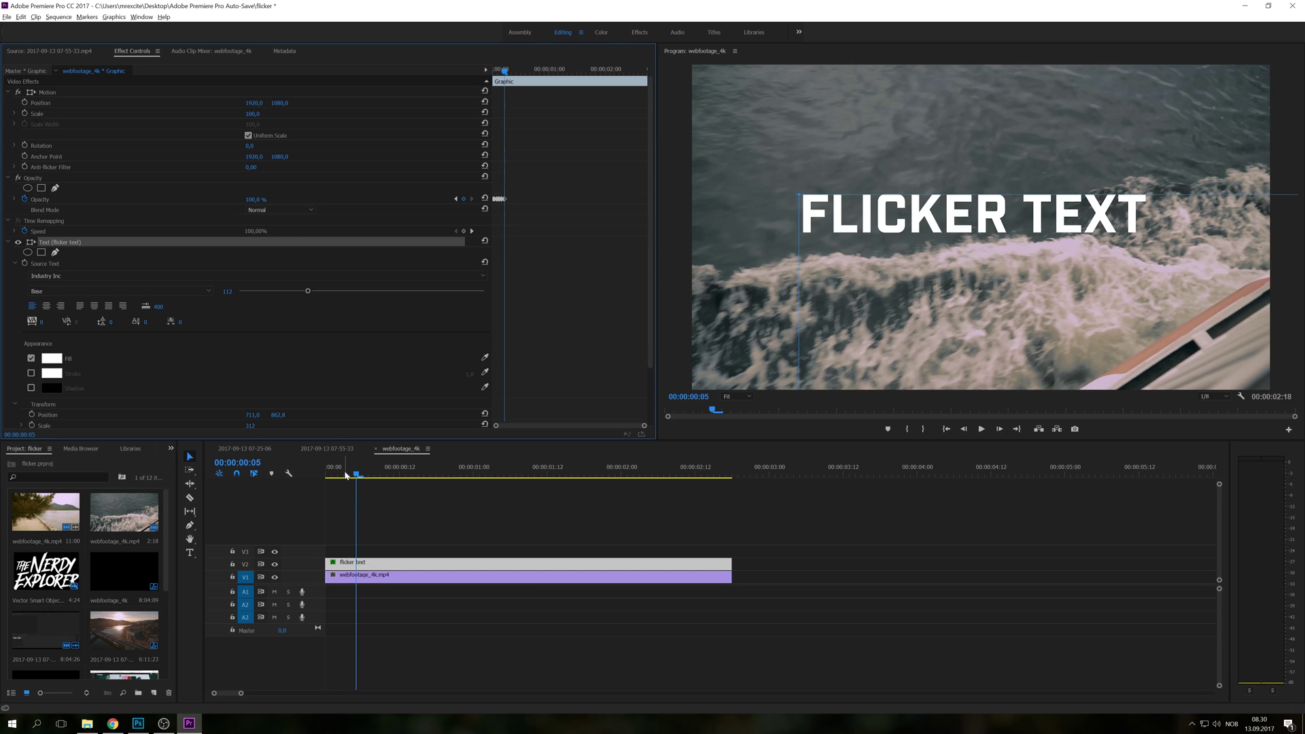
- Play the flickering FLICKER TEXT title back from the start of the sequence
{"action": "left_click_drag", "start_coordinate": [347, 474], "coordinate": [312, 475]}
{"action": "key", "text": "space"}
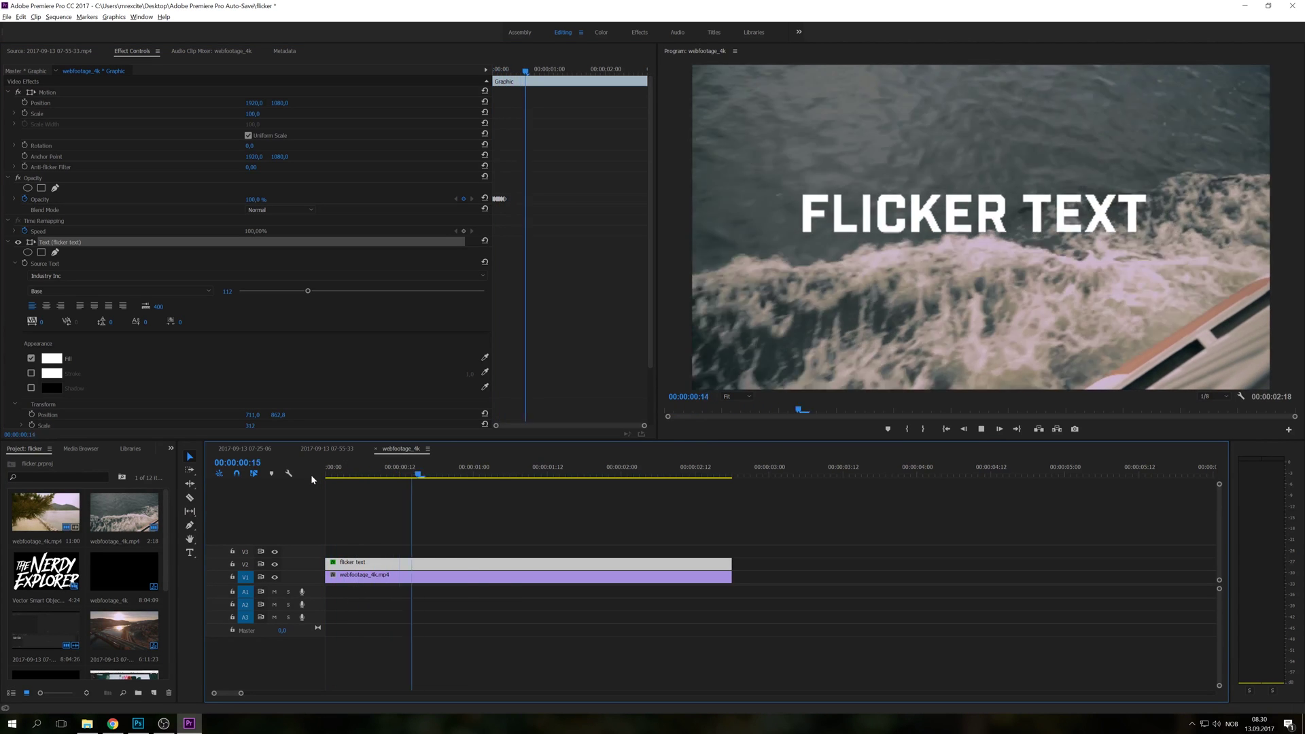
{"action": "key", "text": "space"}
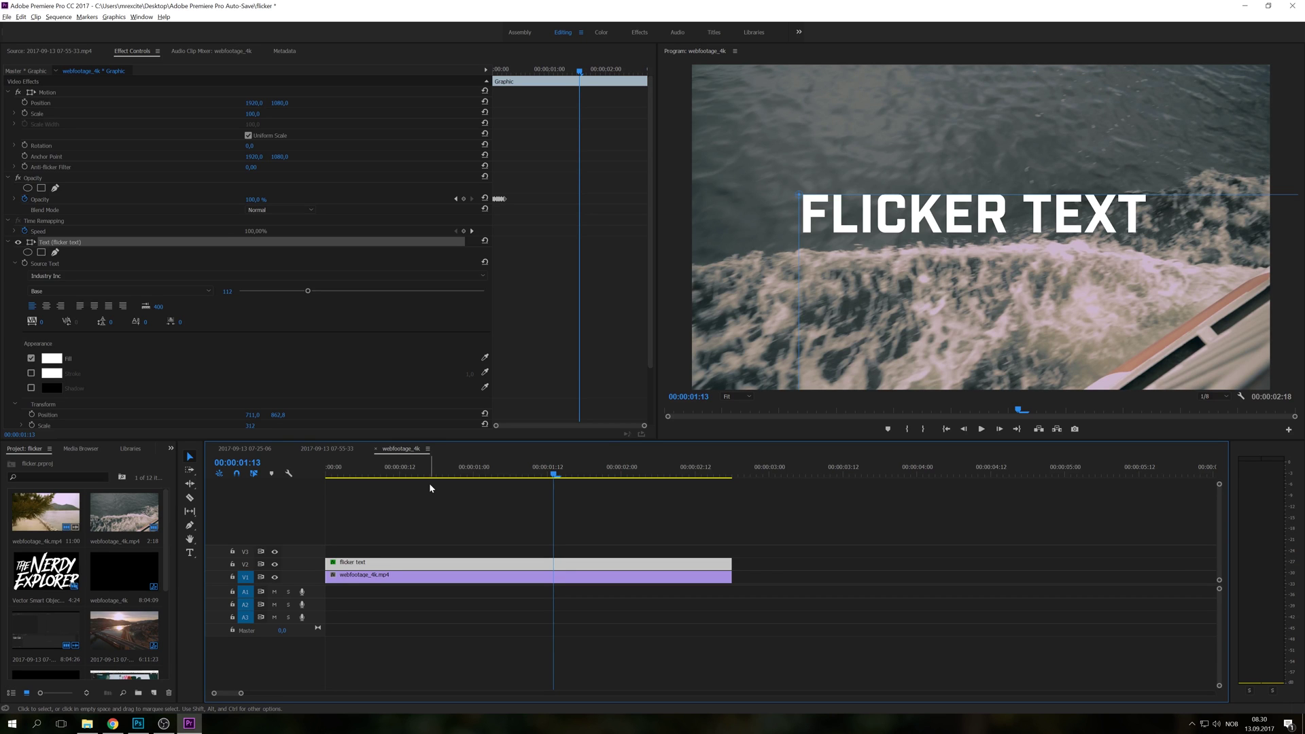
- Replace the FLICKER TEXT title with the Nerdy Explorer logo on V2, trimmed to the footage
{"action": "key", "text": "Delete"}
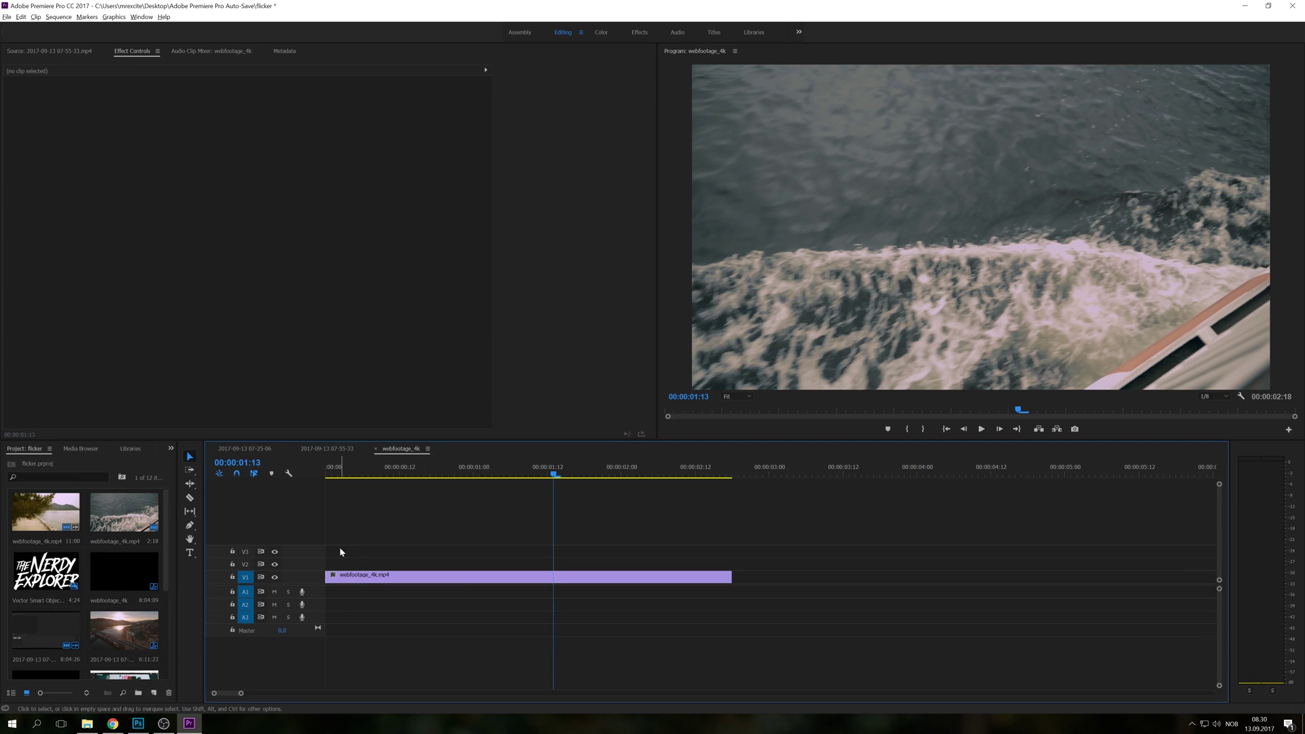
{"action": "left_click", "coordinate": [60, 574]}
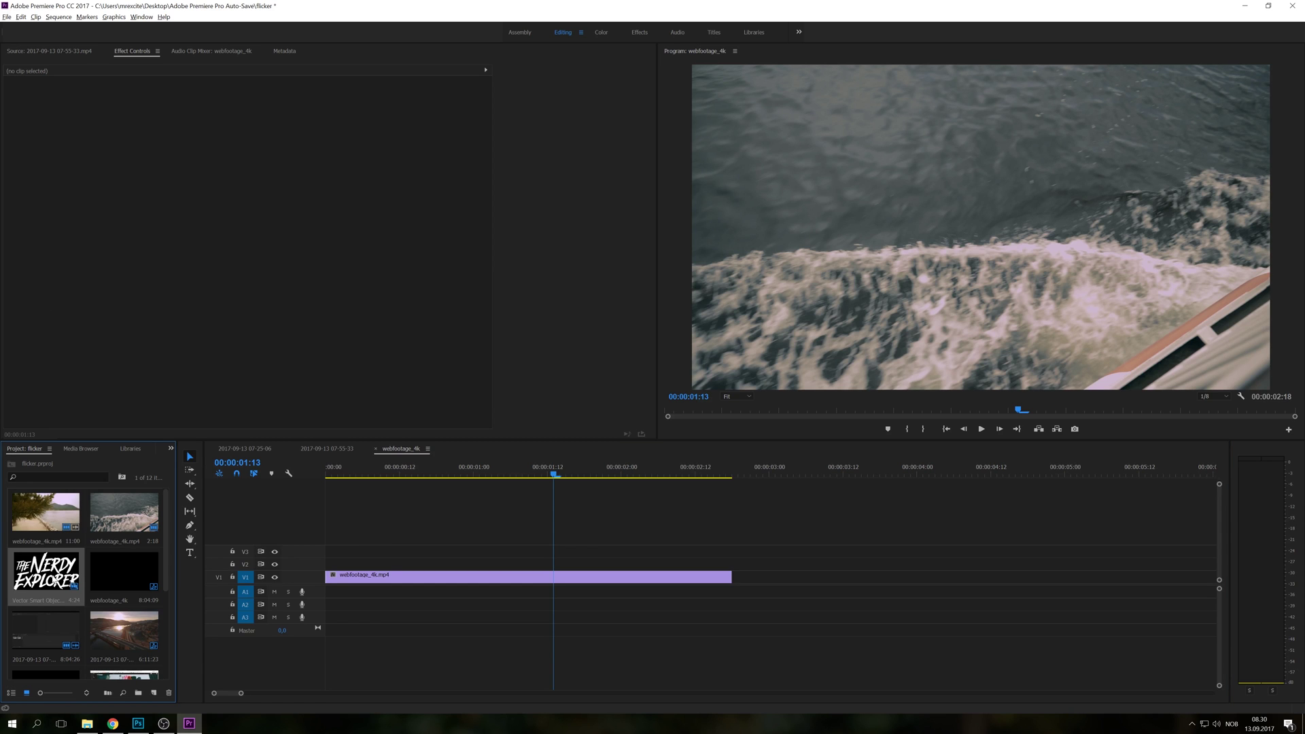
{"action": "left_click_drag", "start_coordinate": [54, 577], "coordinate": [351, 573]}
{"action": "left_click_drag", "start_coordinate": [1055, 561], "coordinate": [732, 561]}
- Scale the logo up to about 213% and bring the playhead back to the start
{"action": "left_click", "coordinate": [471, 566]}
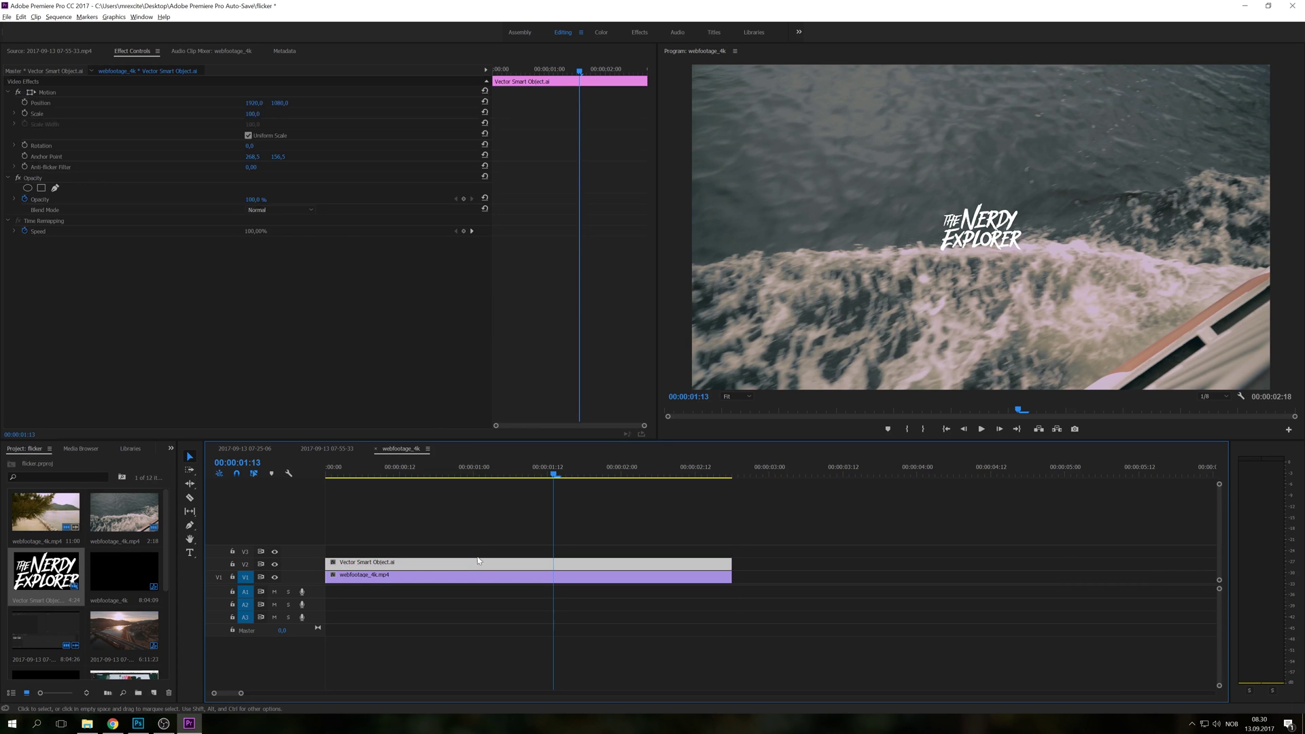
{"action": "left_click", "coordinate": [257, 121]}
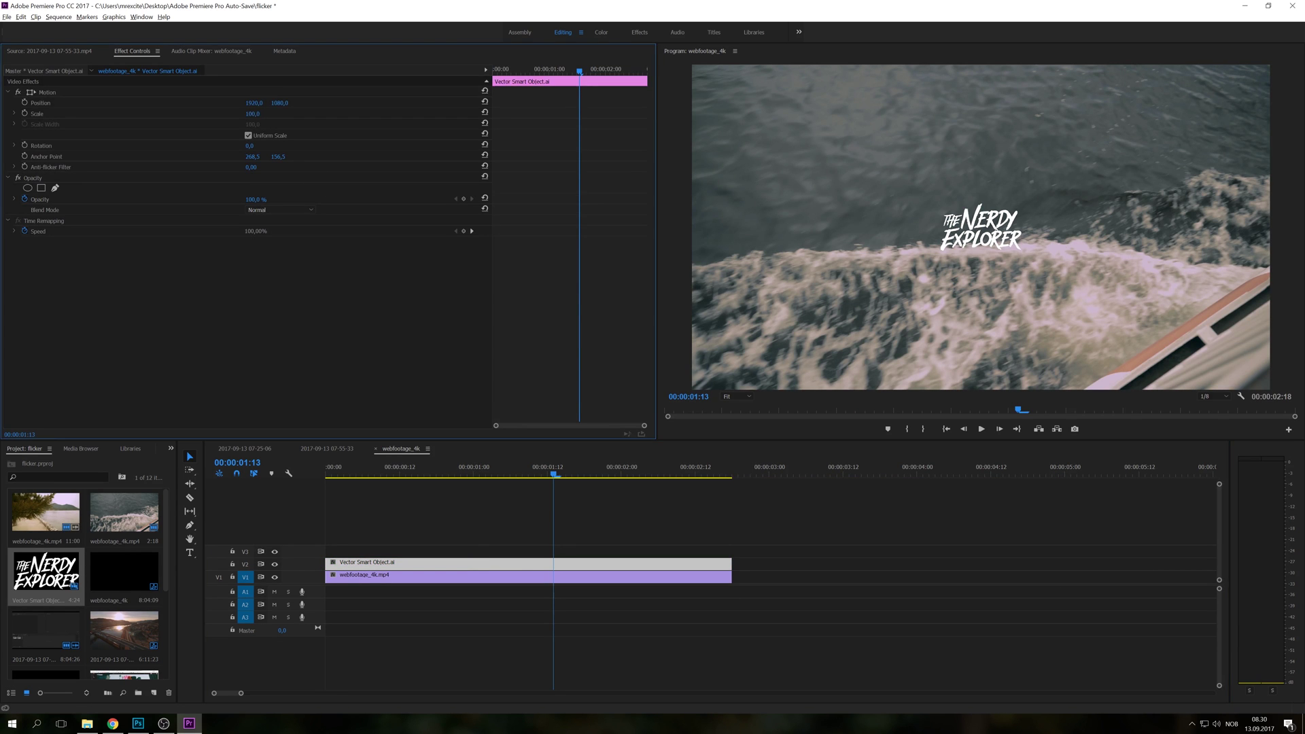
{"action": "left_click_drag", "start_coordinate": [257, 114], "coordinate": [259, 114]}
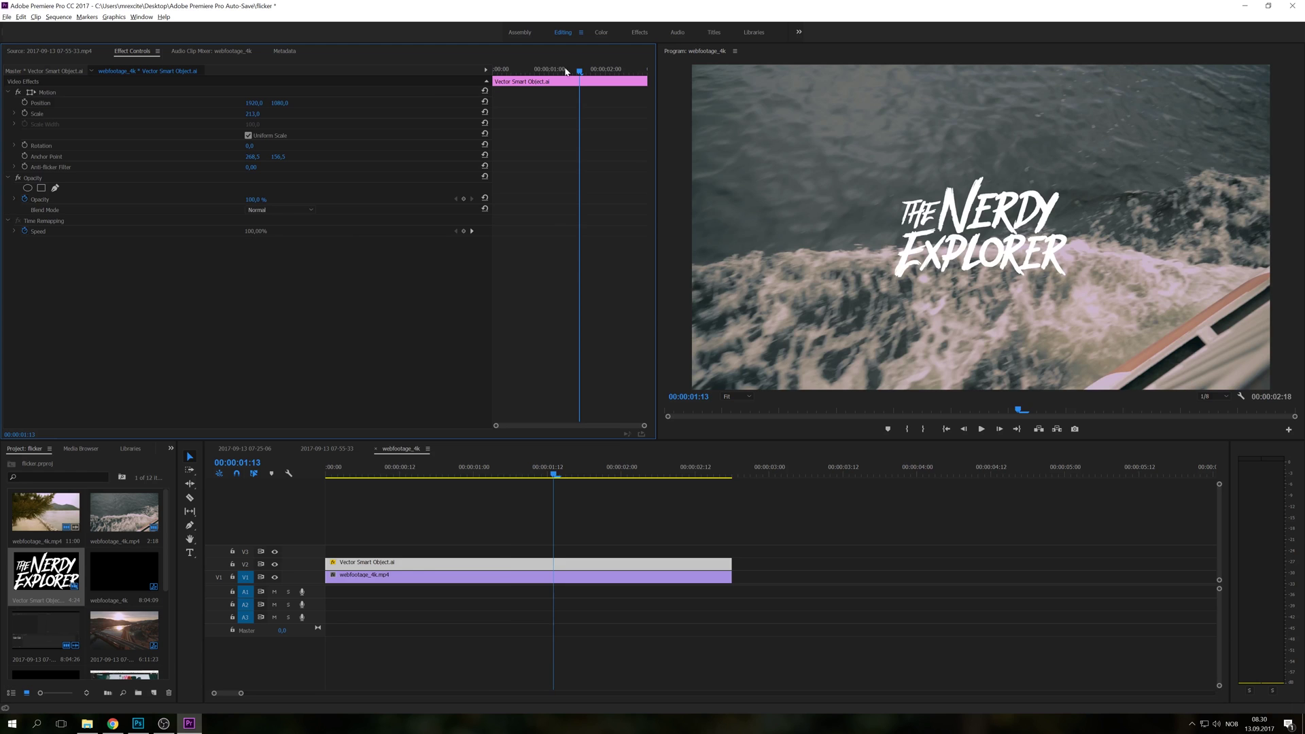
{"action": "left_click_drag", "start_coordinate": [516, 69], "coordinate": [455, 83]}
- Key the logo's opacity at 0%, 100%, then 0% on the first three frames
{"action": "left_click", "coordinate": [252, 199]}
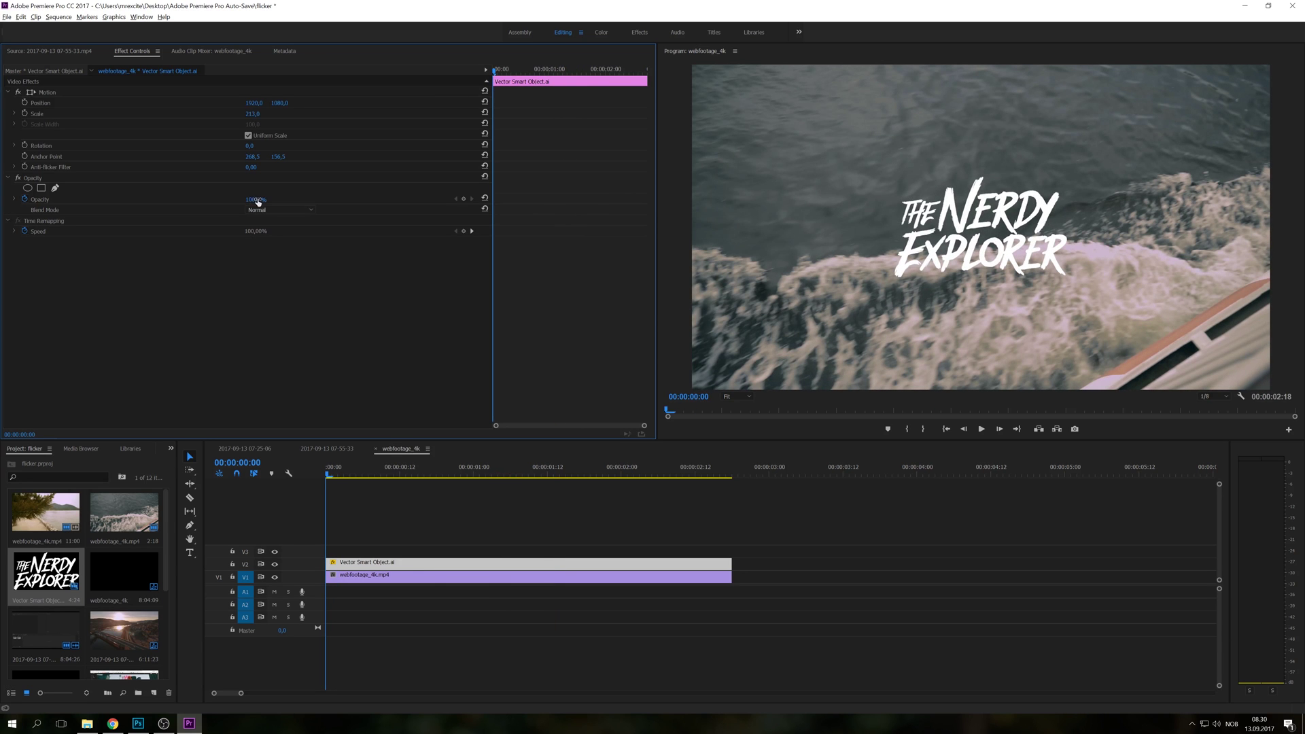
{"action": "type", "text": "0"}
{"action": "key", "text": "Return"}
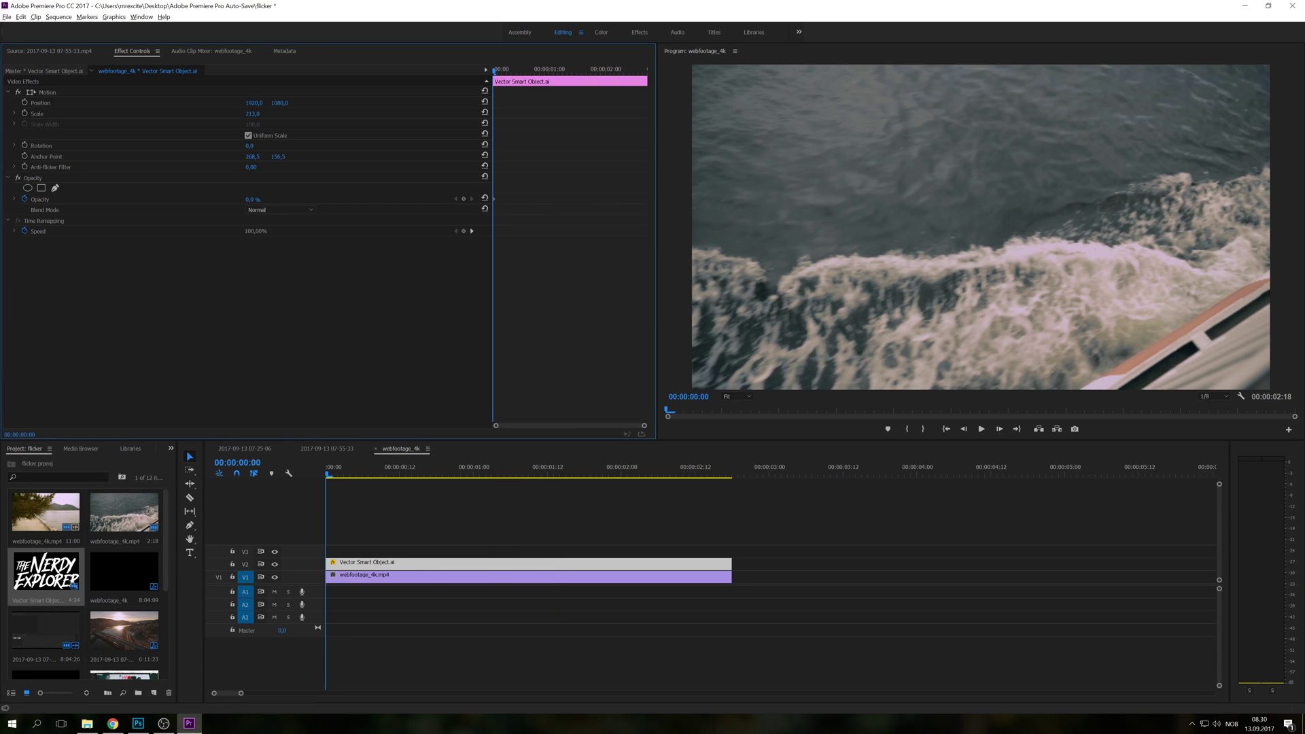
{"action": "key", "text": "Right"}
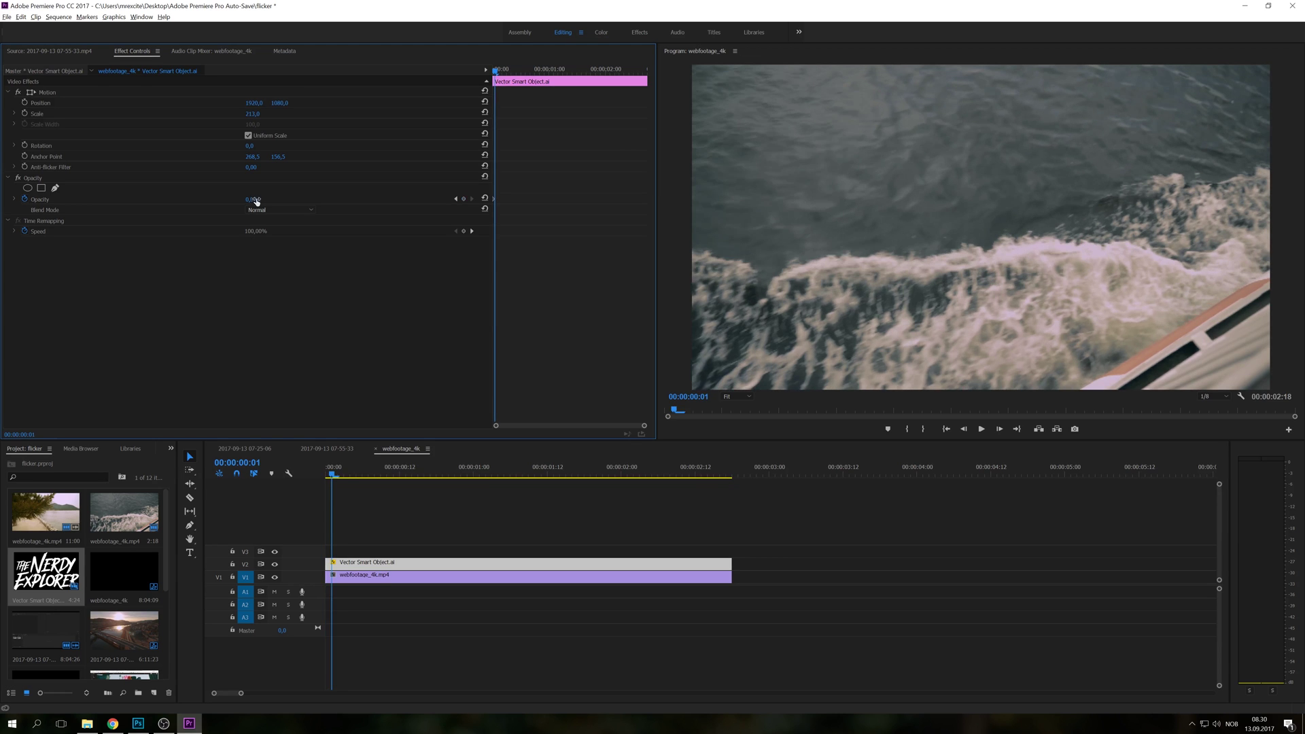
{"action": "type", "text": "100"}
{"action": "key", "text": "Return"}
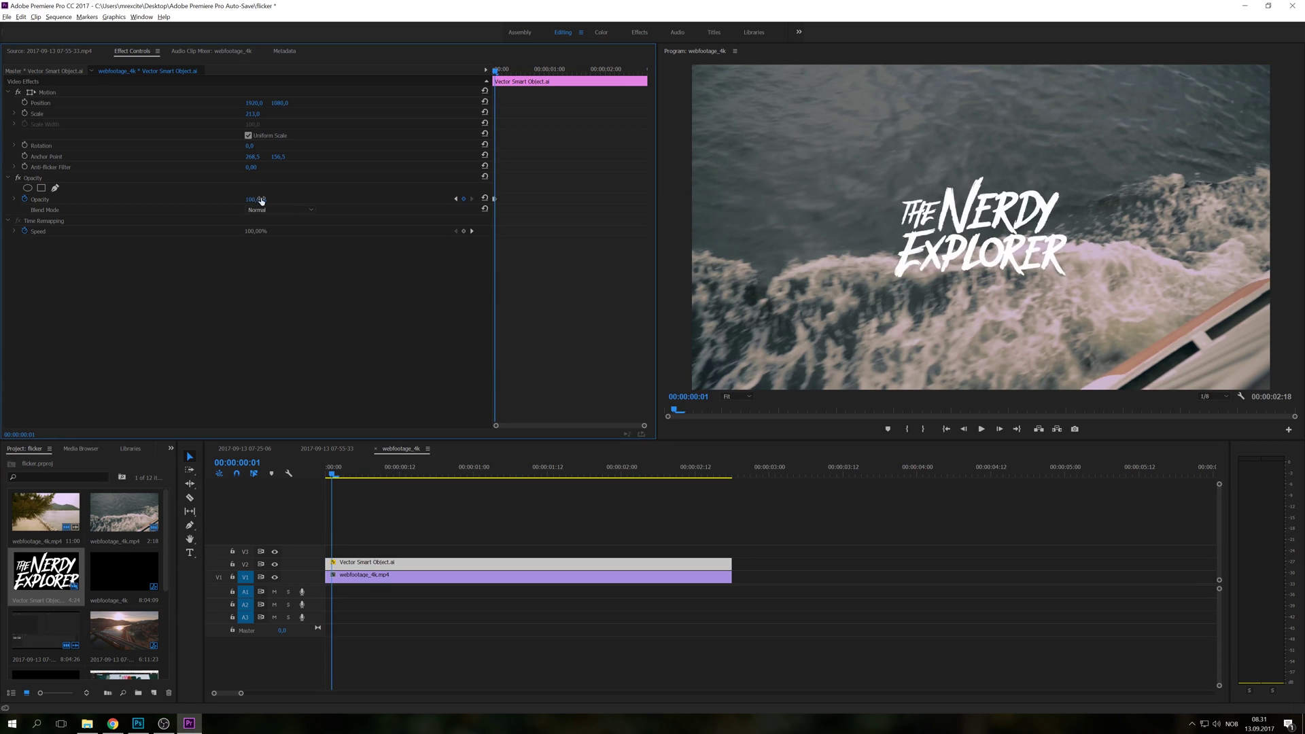
{"action": "key", "text": "Right"}
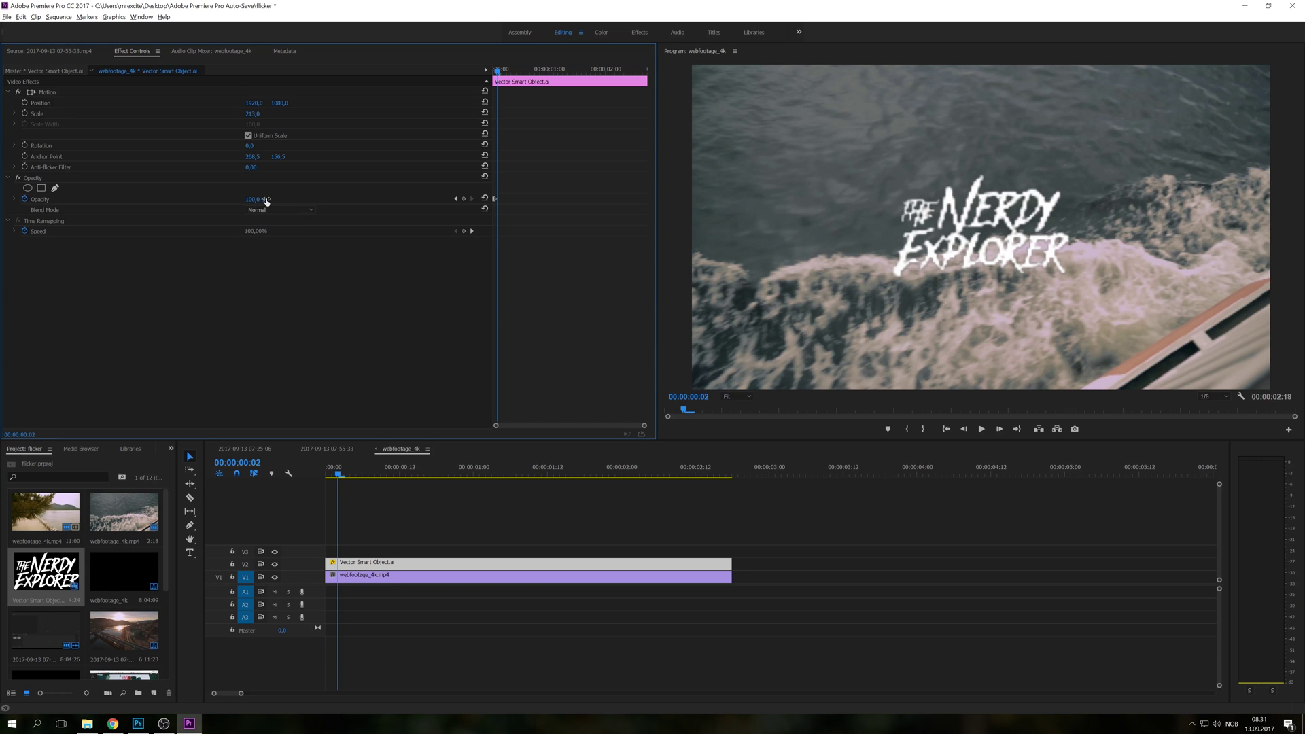
{"action": "left_click_drag", "start_coordinate": [265, 201], "coordinate": [258, 200]}
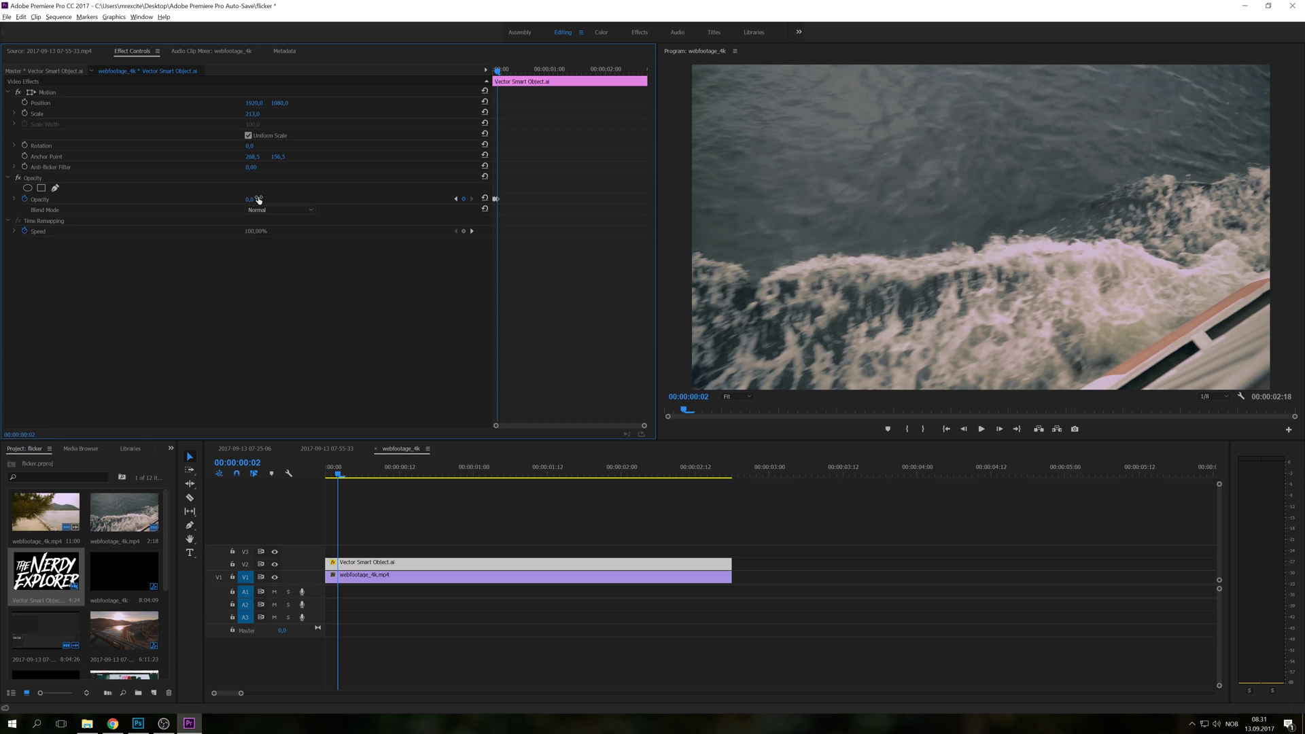
- Continue alternating the logo's opacity 100%, 0%, 100% until full opacity by 00:00:00:06
{"action": "key", "text": "Right"}
{"action": "key", "text": "Right"}
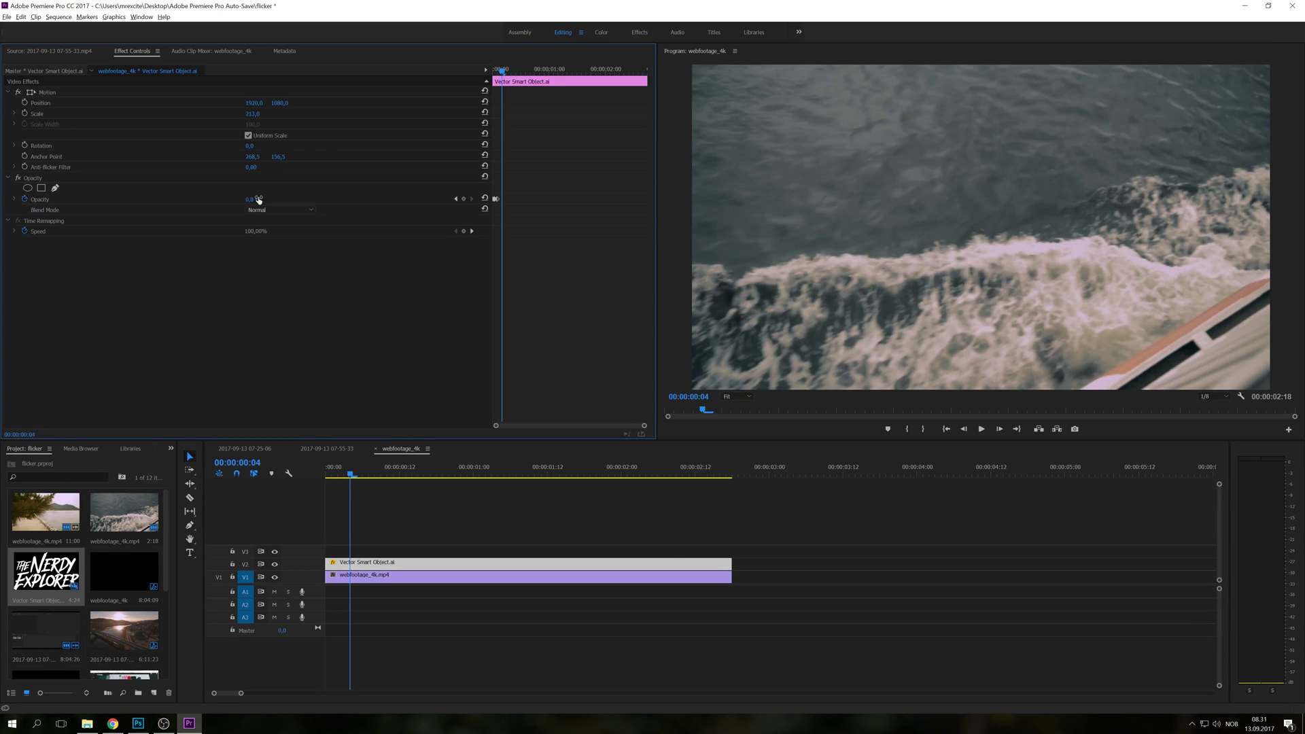
{"action": "key", "text": "ctrl+shift+z"}
{"action": "key", "text": "ctrl+z"}
{"action": "key", "text": "ctrl+shift+z"}
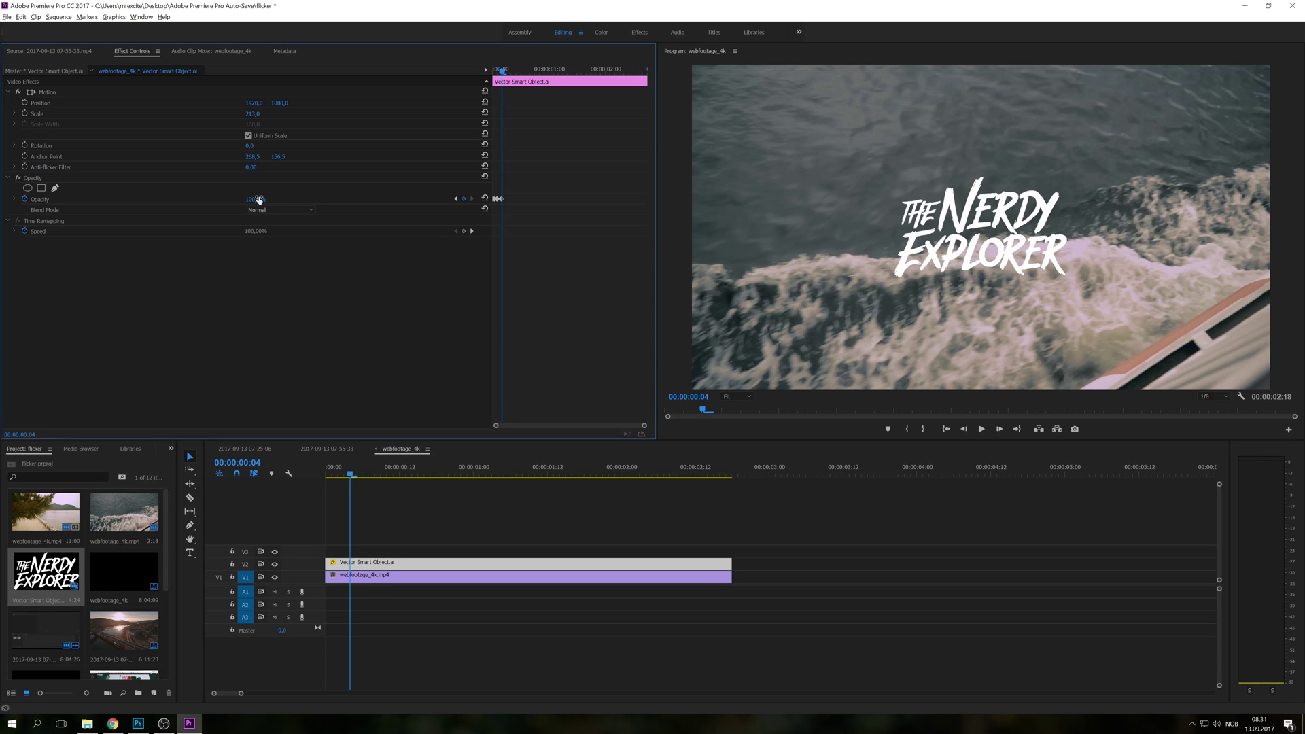
{"action": "key", "text": "Right"}
{"action": "left_click_drag", "start_coordinate": [258, 200], "coordinate": [224, 199]}
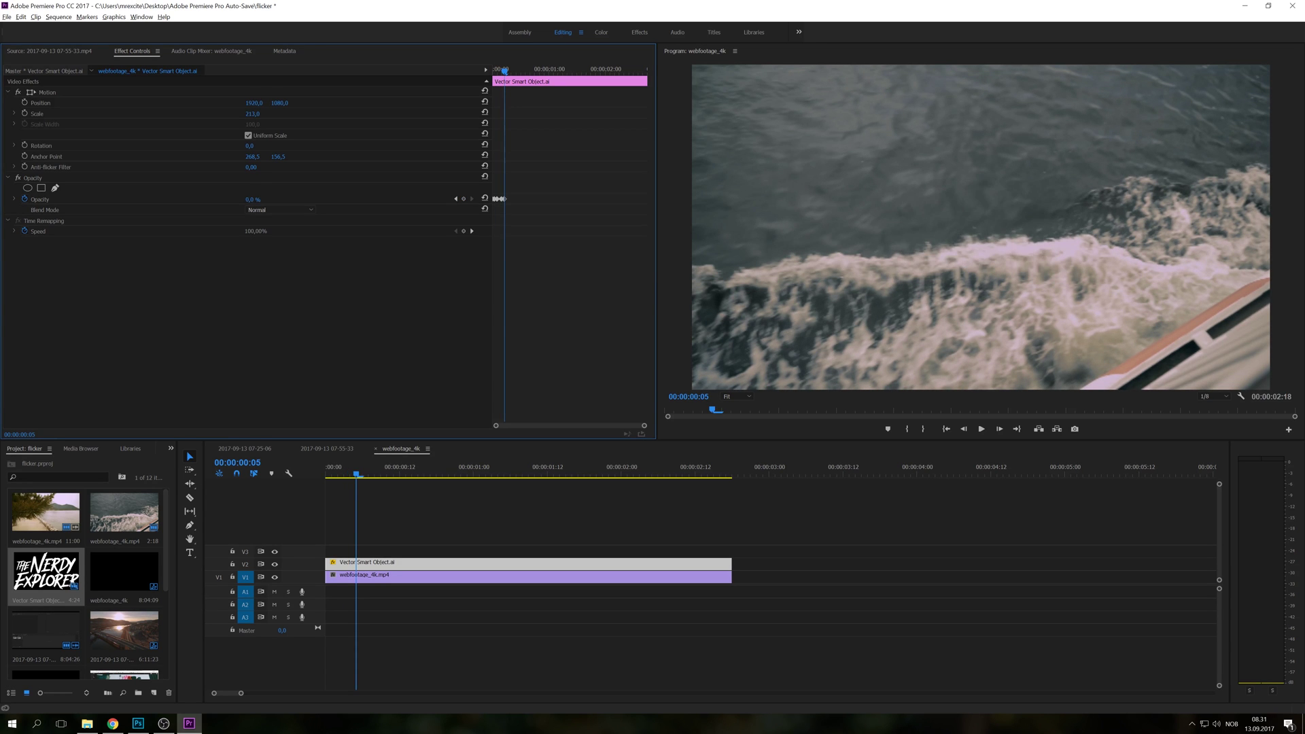
{"action": "key", "text": "ctrl+z"}
{"action": "key", "text": "ctrl+shift+z"}
{"action": "key", "text": "Right"}
{"action": "left_click_drag", "start_coordinate": [258, 199], "coordinate": [292, 199]}
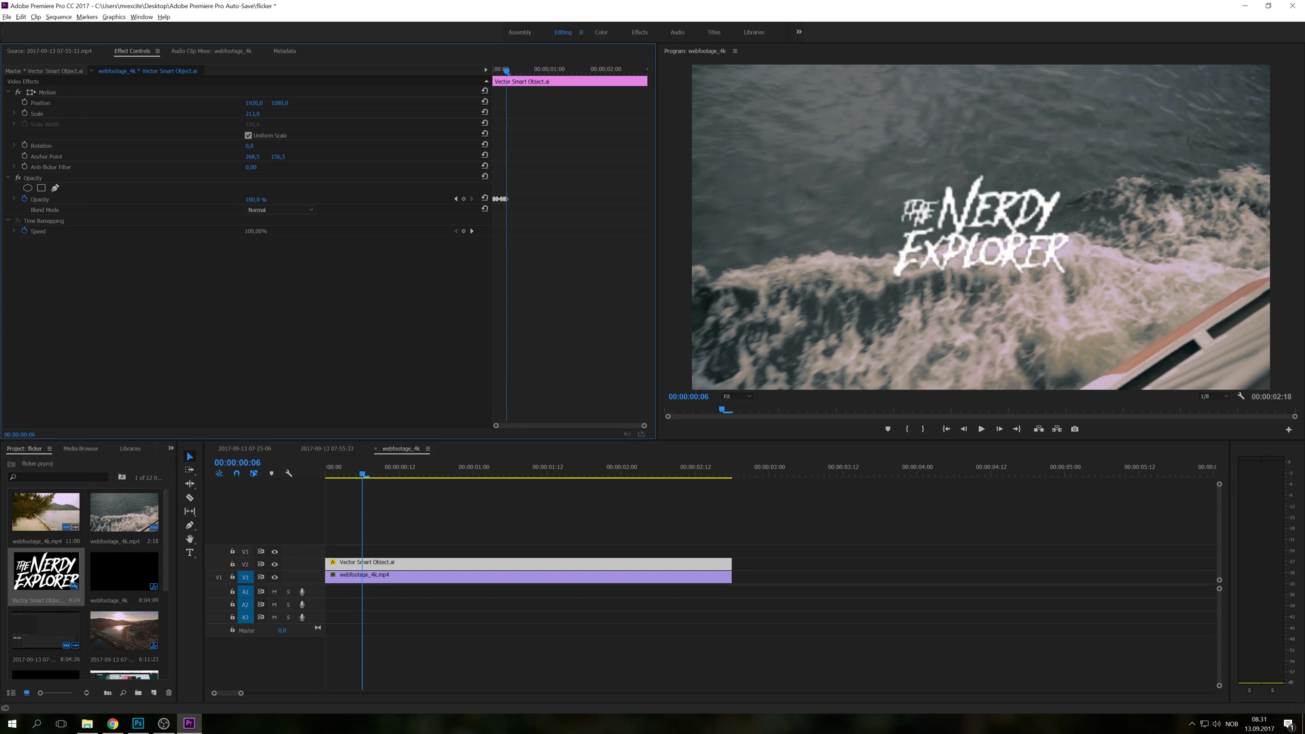
{"action": "left_click_drag", "start_coordinate": [363, 474], "coordinate": [301, 478]}
{"action": "key", "text": "space"}
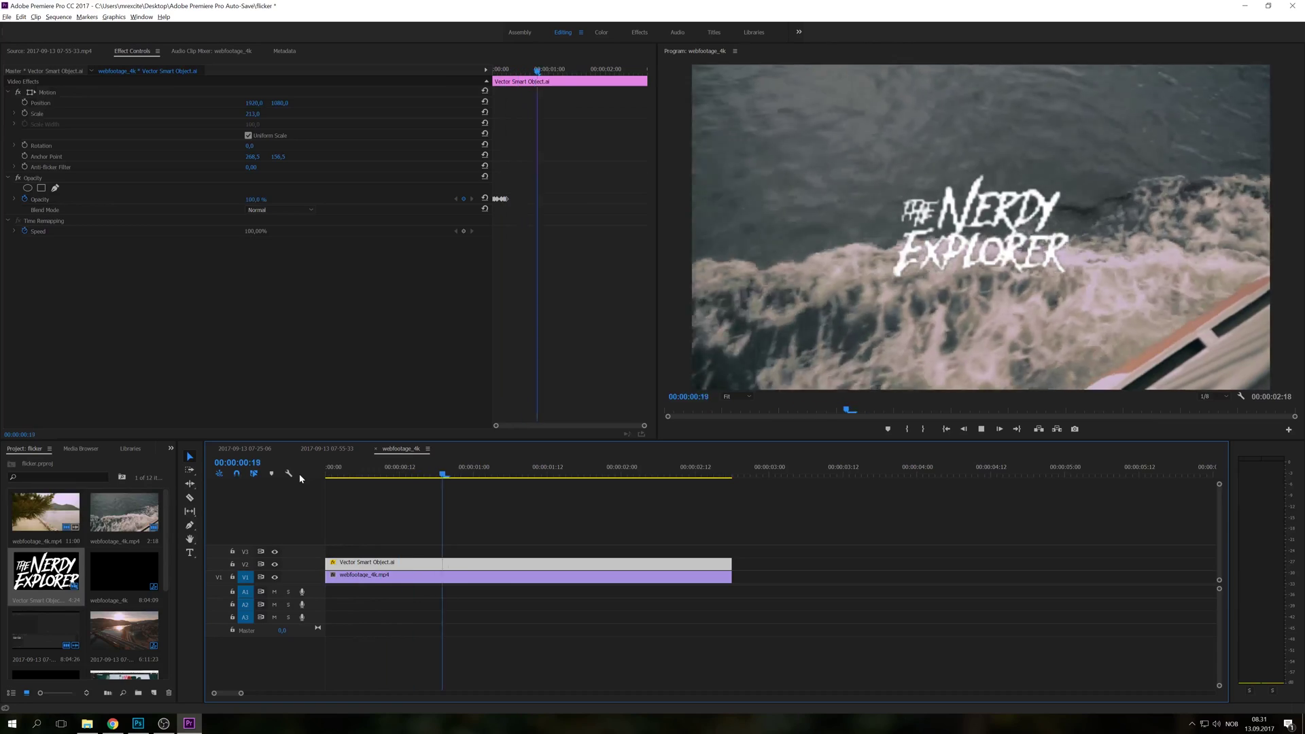